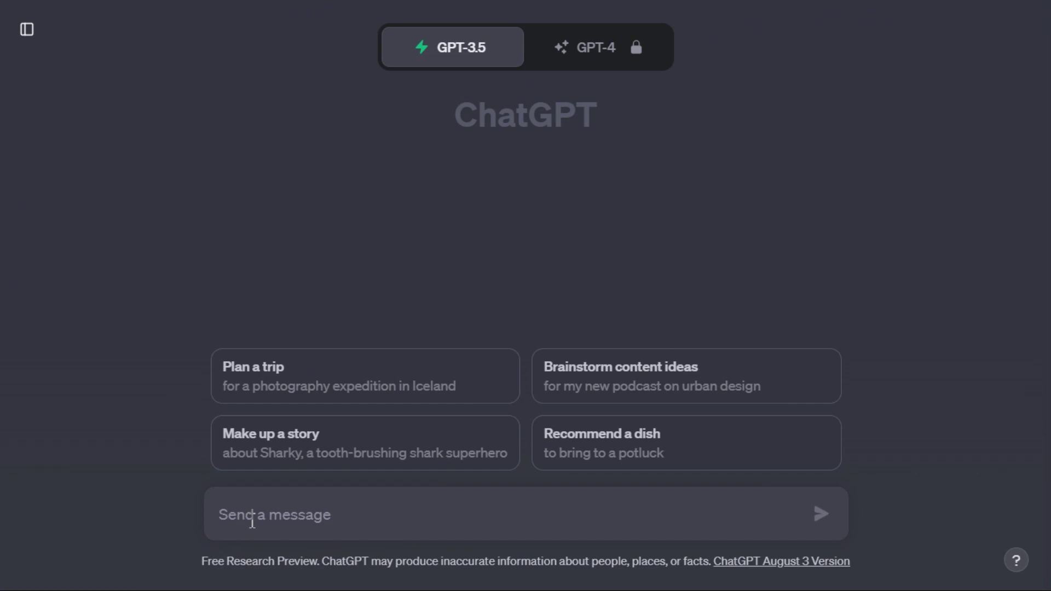
# Step: Ask GPT-3.5 for a short story of two kids in about 200 words, with image ideas for each scene, and review the reply
pyautogui.write('Give me a short story of a two kids in about 200 words. I want to create a YouTube video from this, so also give me image ideas for each scene.')
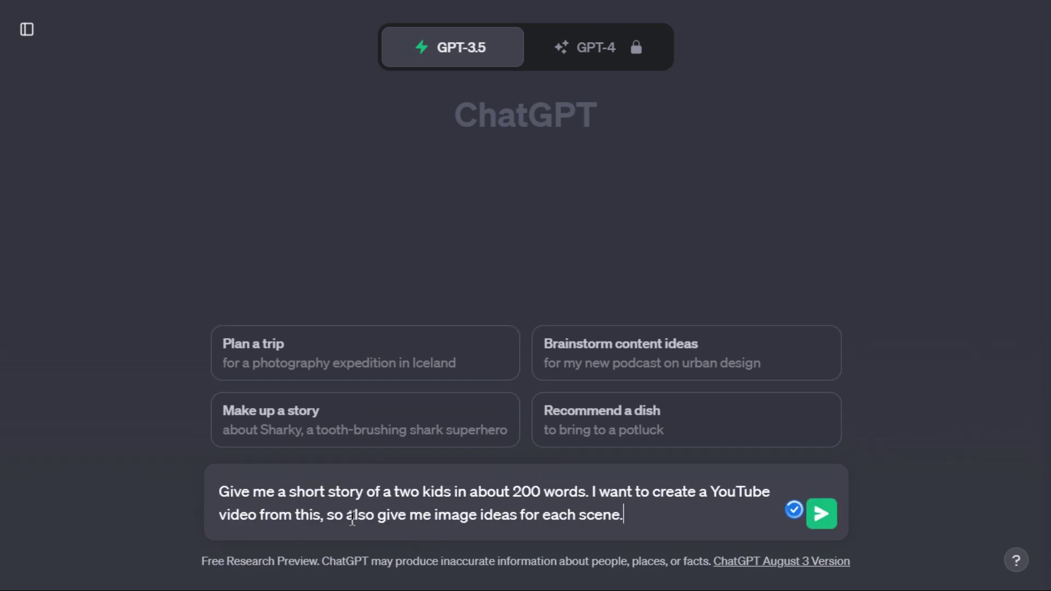
pyautogui.click(821, 513)
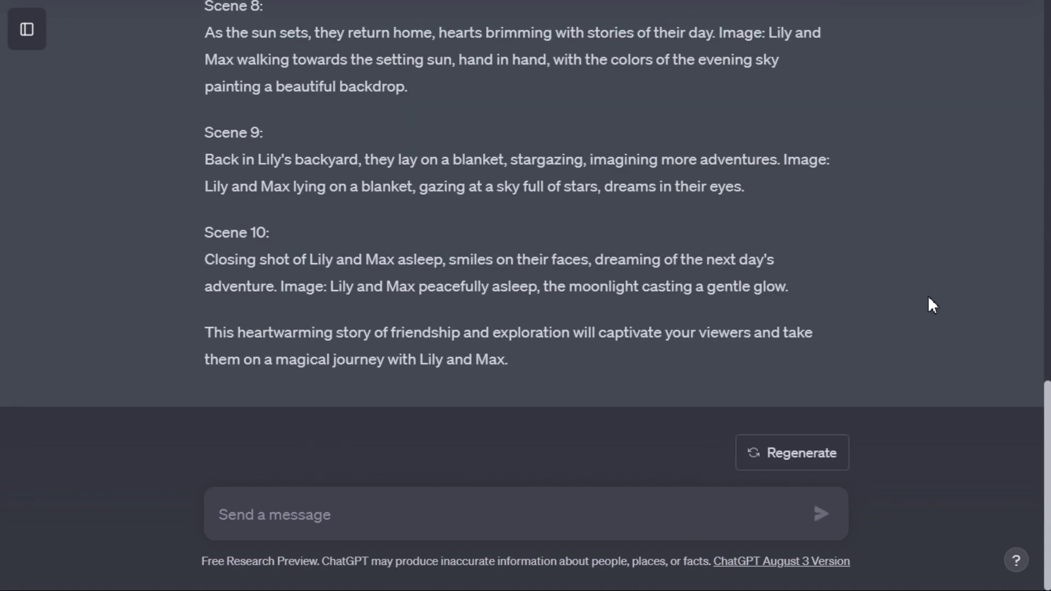
pyautogui.scroll(15, 923, 284)
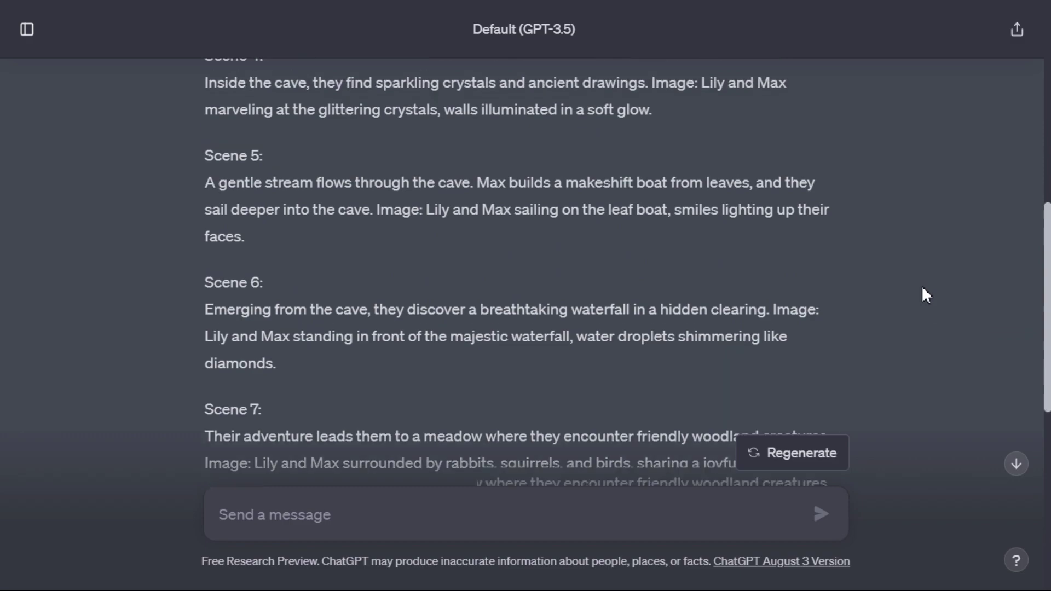
pyautogui.scroll(3, 922, 290)
pyautogui.scroll(1, 922, 286)
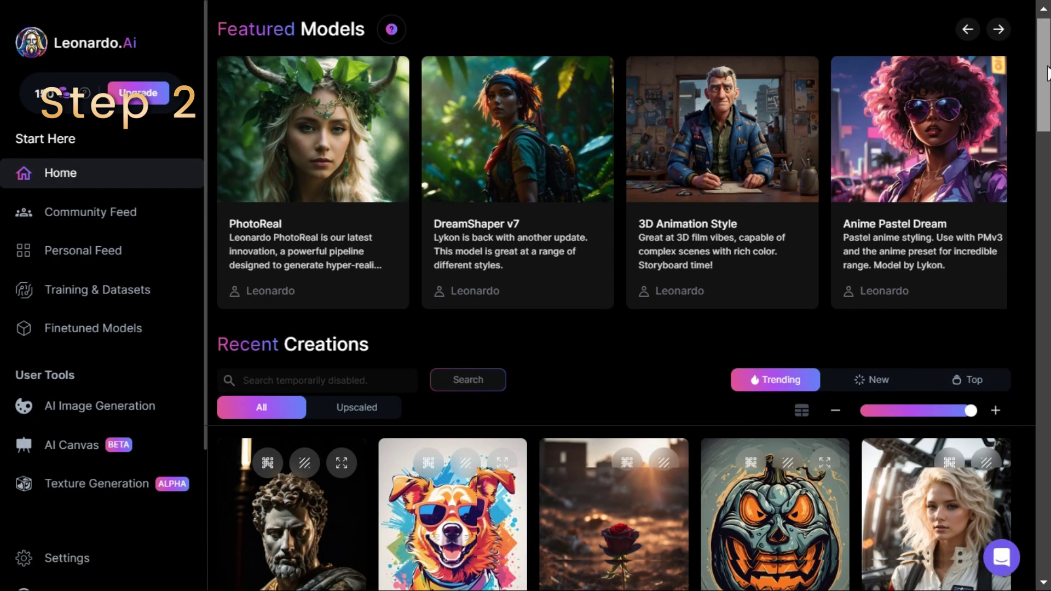
# Step: Switch to Leonardo.Ai and set up AI Image Generation with a 16:9 aspect ratio and the 3D Animation Style model
pyautogui.moveTo(1047, 69); pyautogui.dragTo(1048, 364)
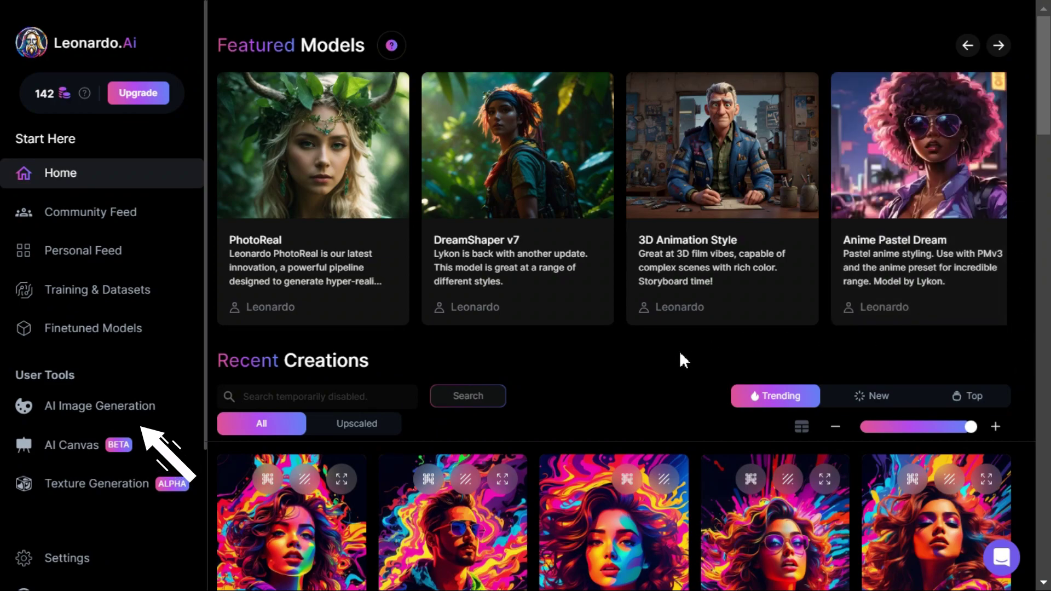
pyautogui.click(51, 422)
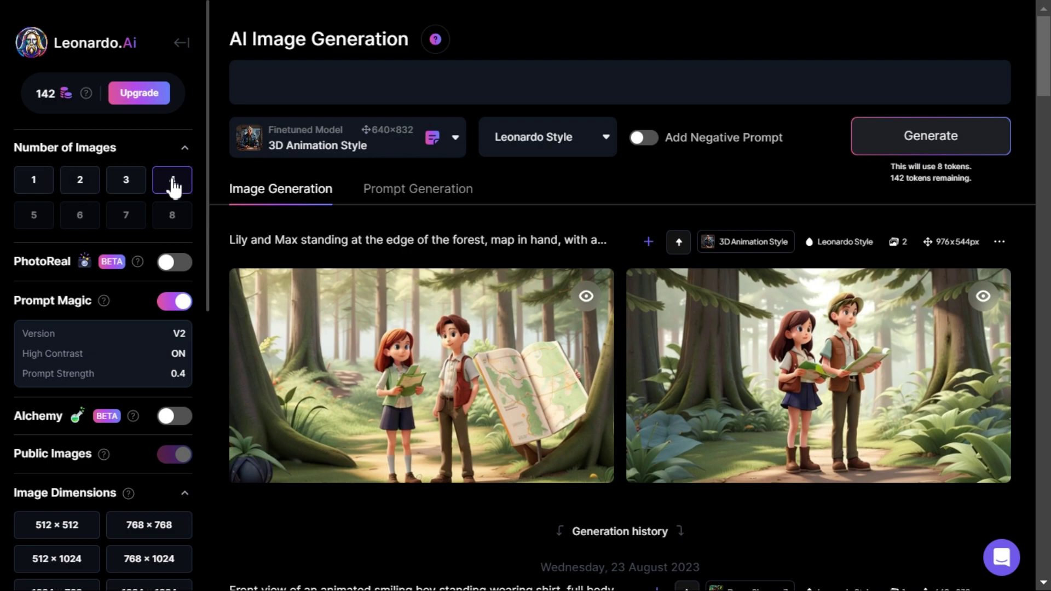
pyautogui.scroll(-7, 170, 311)
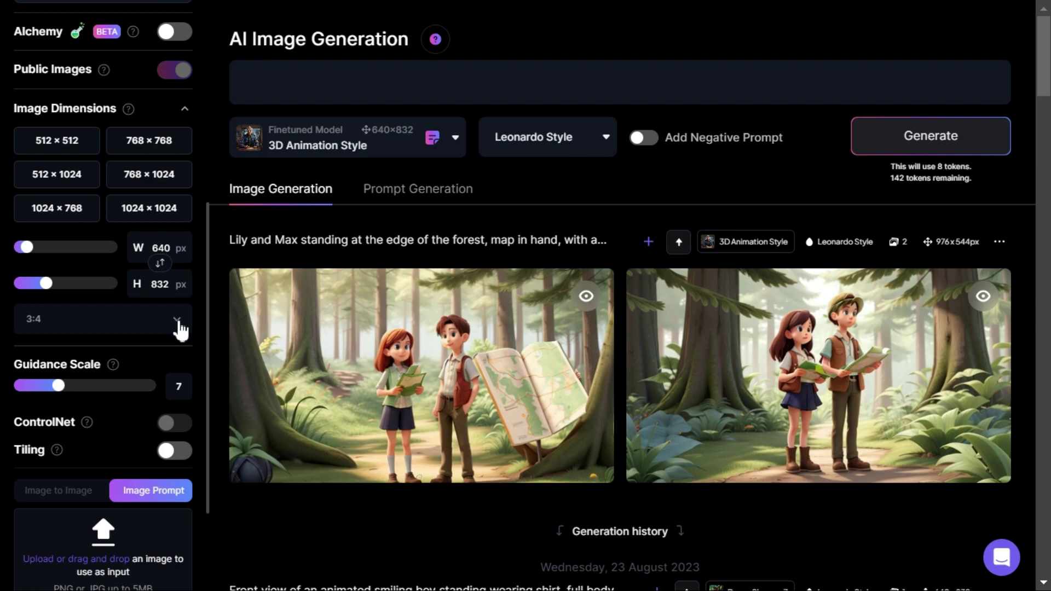
pyautogui.click(181, 328)
pyautogui.click(42, 424)
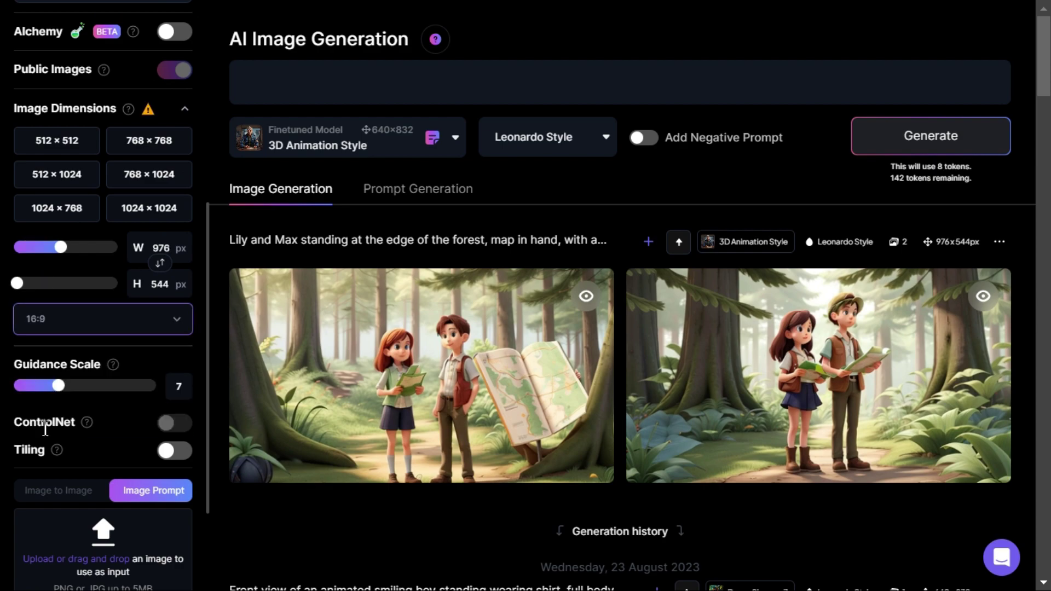
pyautogui.click(455, 142)
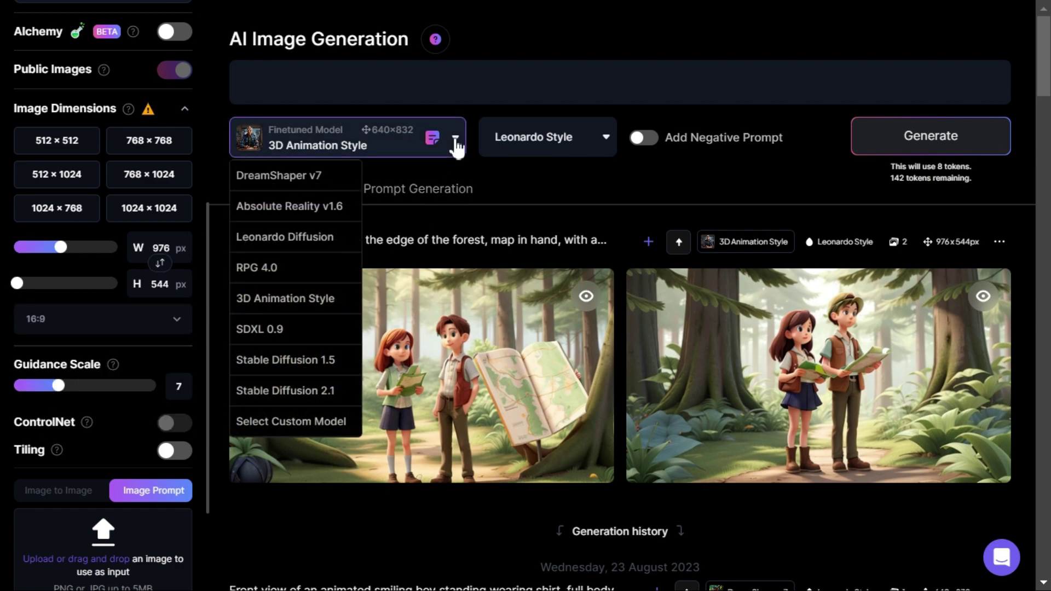
pyautogui.click(296, 299)
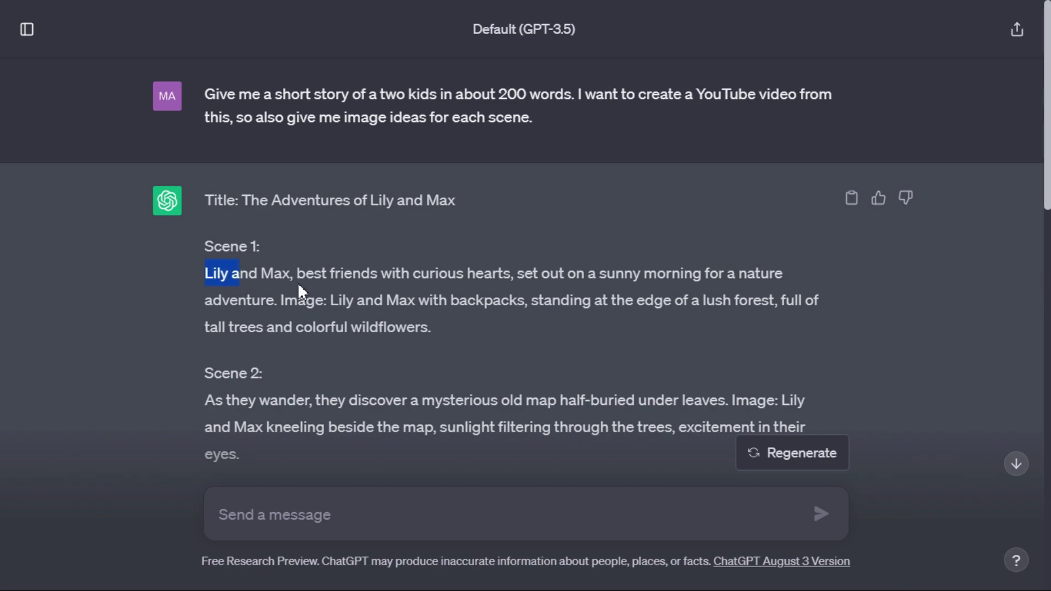
# Step: Copy the Scene 1 text from the ChatGPT story into the Leonardo.Ai prompt and generate the images
pyautogui.moveTo(298, 282); pyautogui.dragTo(465, 328)
pyautogui.rightClick(434, 290)
pyautogui.click(490, 303)
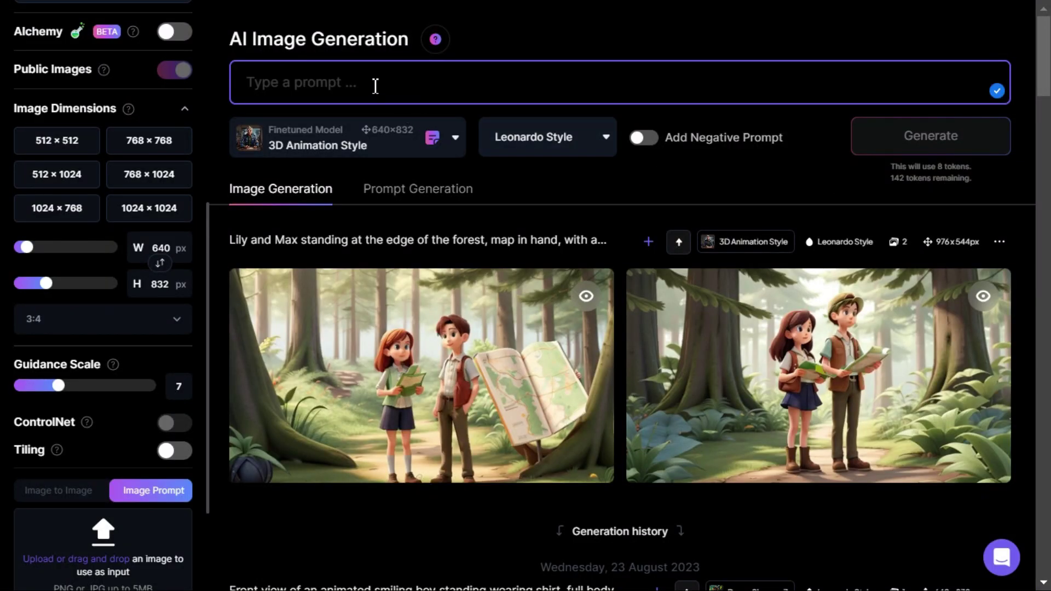
pyautogui.hotkey('ctrl', 'v')
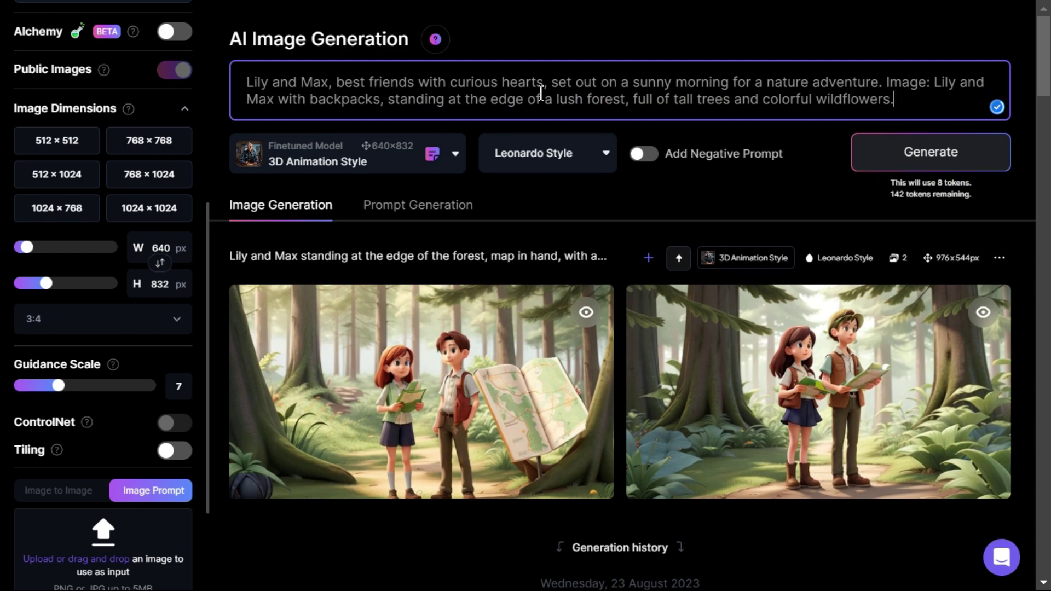
pyautogui.click(933, 156)
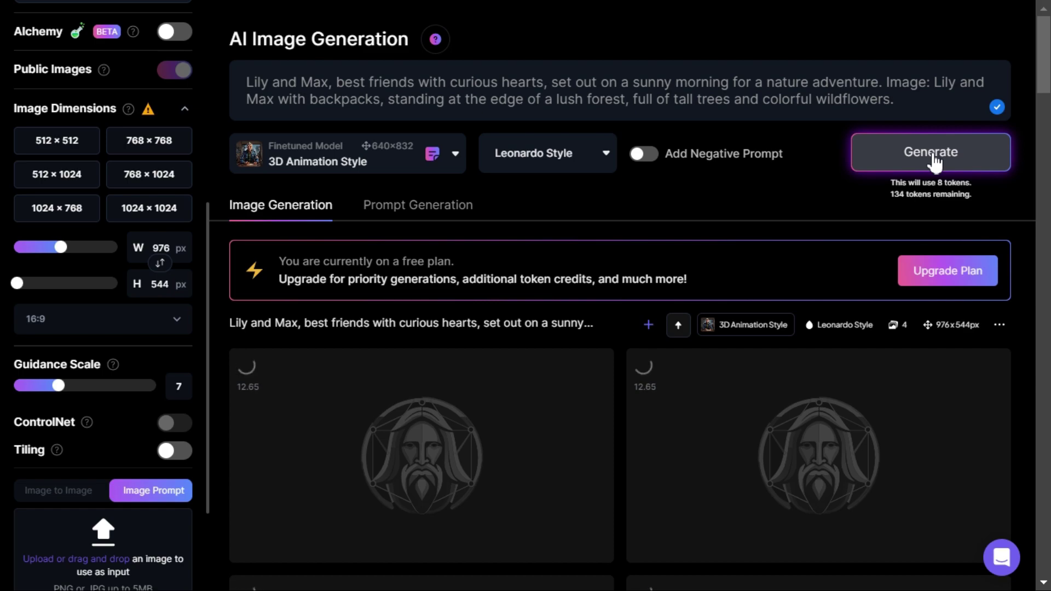
# Step: Review the newly generated Scene 1 forest images and download them one by one
pyautogui.scroll(-2, 931, 175)
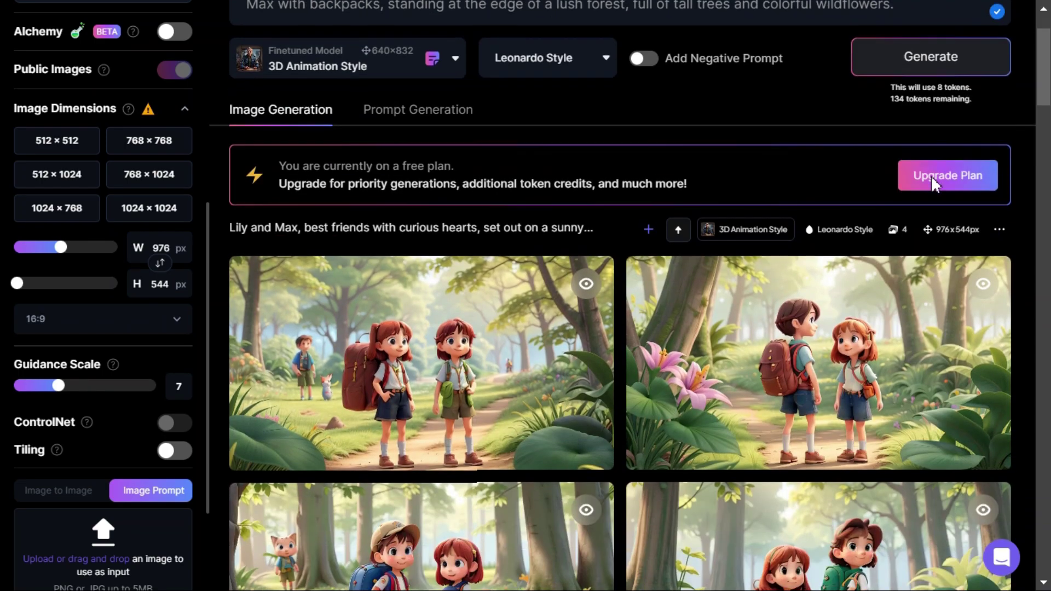
pyautogui.scroll(-4, 934, 186)
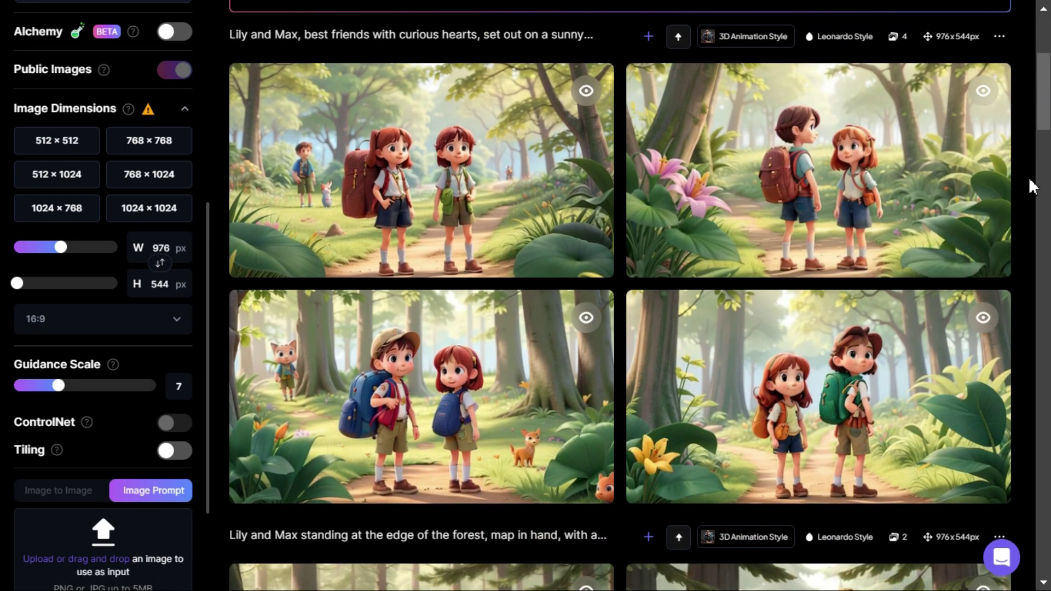
pyautogui.scroll(-4, 1032, 187)
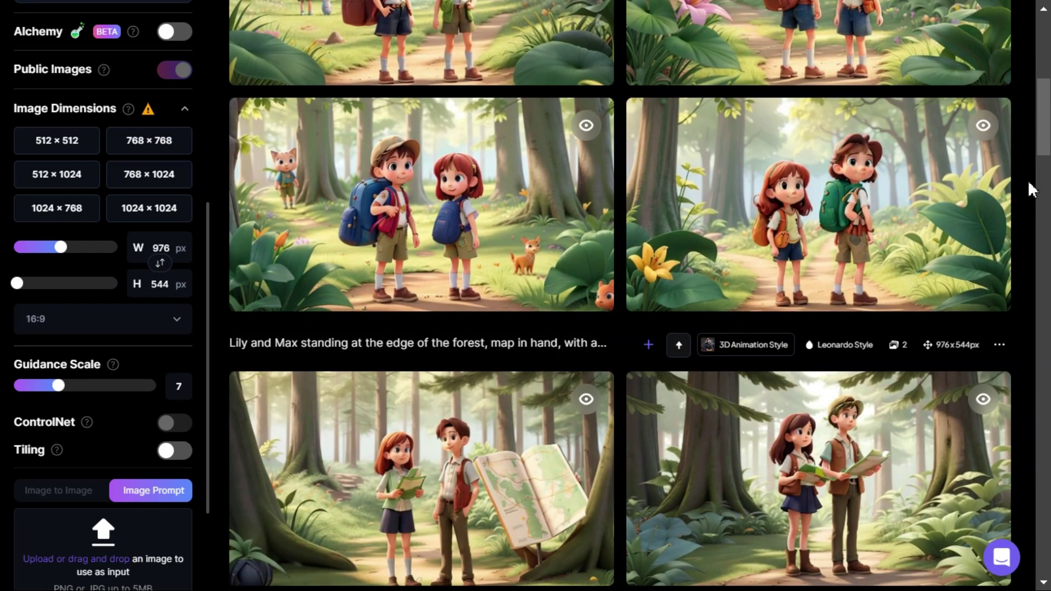
pyautogui.scroll(-2, 1032, 190)
pyautogui.scroll(7, 961, 223)
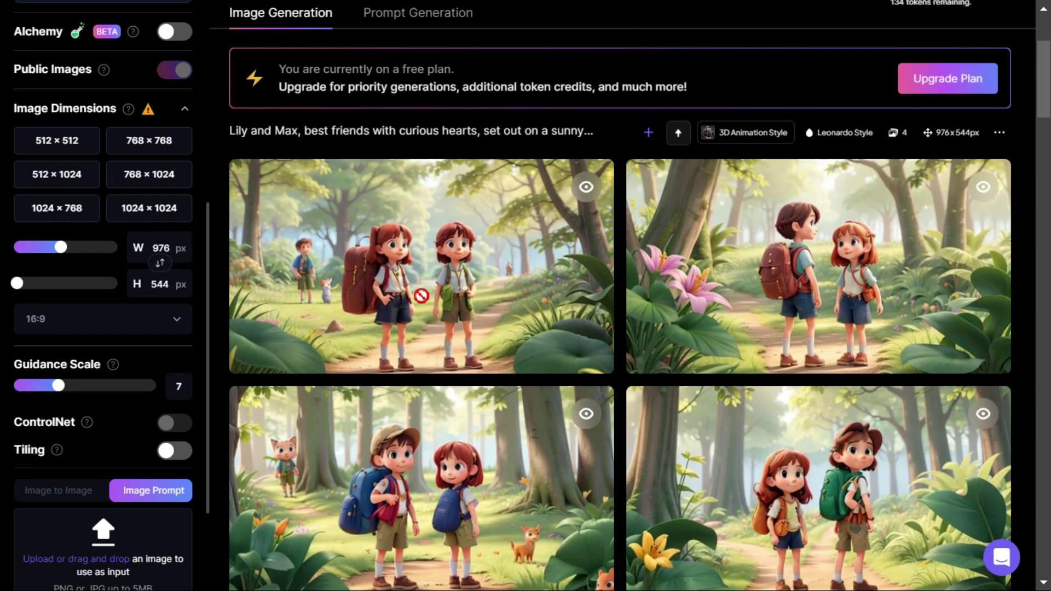
pyautogui.moveTo(326, 345)
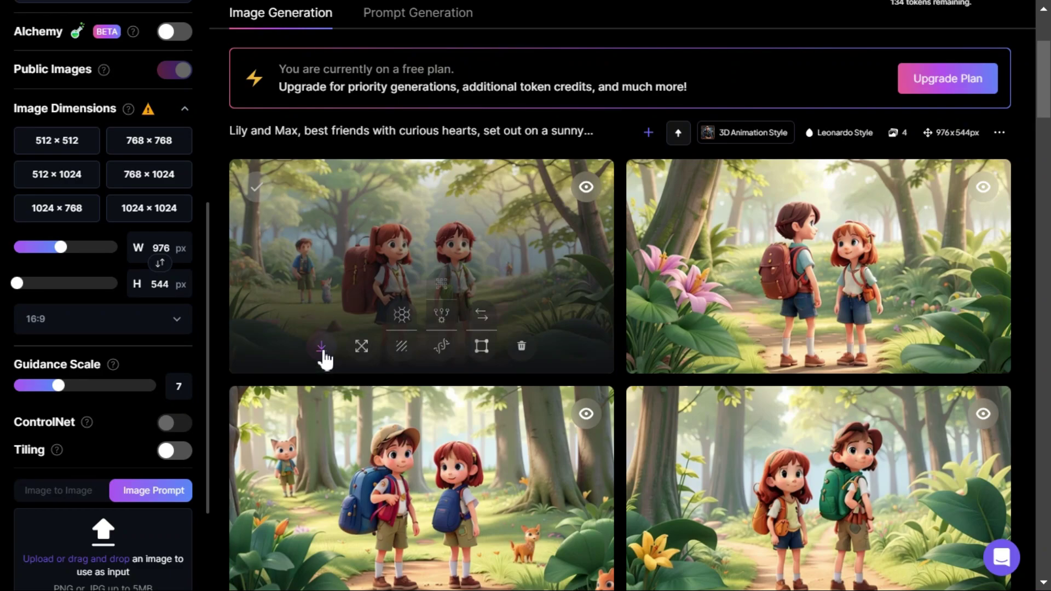
pyautogui.moveTo(668, 369)
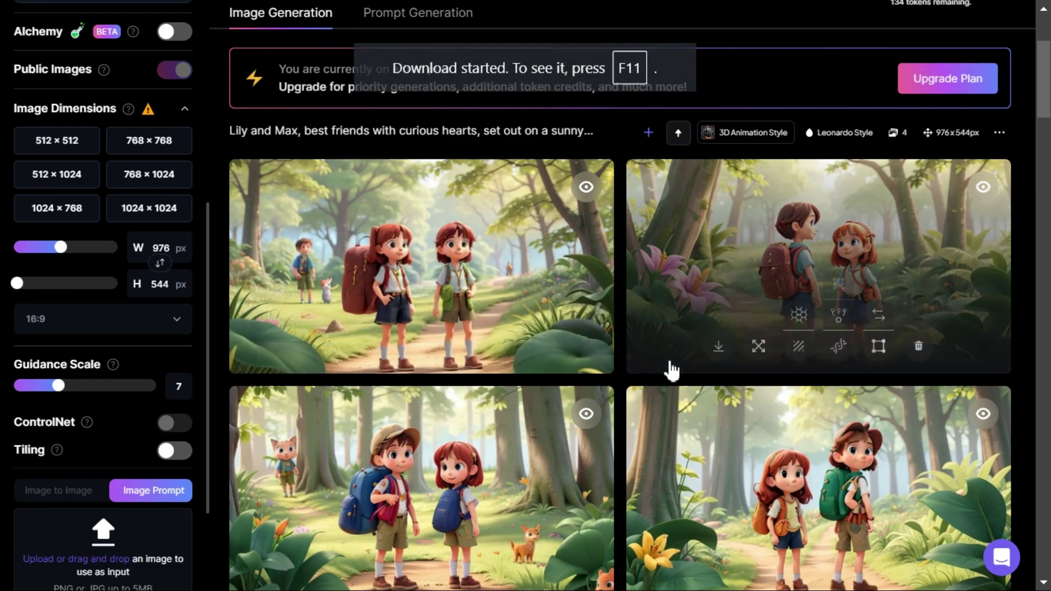
pyautogui.click(720, 349)
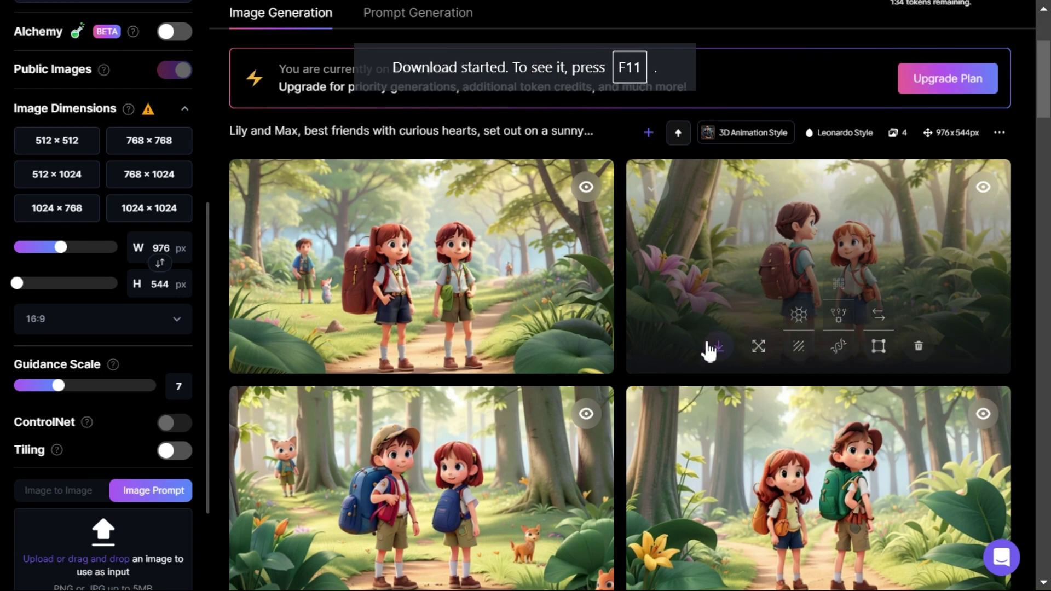
pyautogui.scroll(-2, 557, 383)
pyautogui.click(322, 480)
pyautogui.moveTo(712, 470)
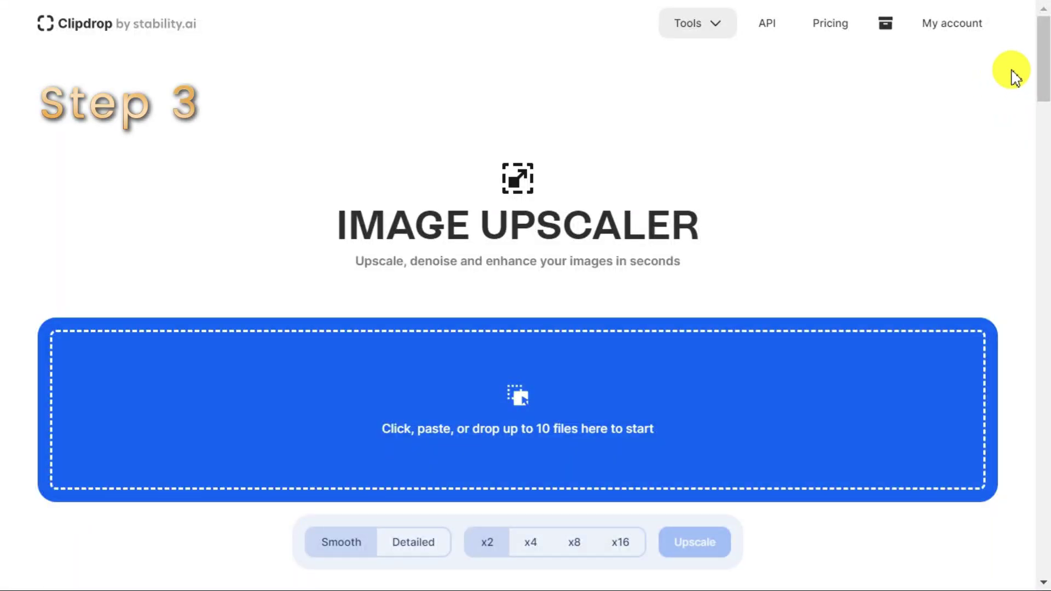
# Step: Switch to Clipdrop's Image Upscaler and examine its Remove compression and Denoise examples with the before/after comparison
pyautogui.moveTo(1045, 65); pyautogui.dragTo(1049, 181)
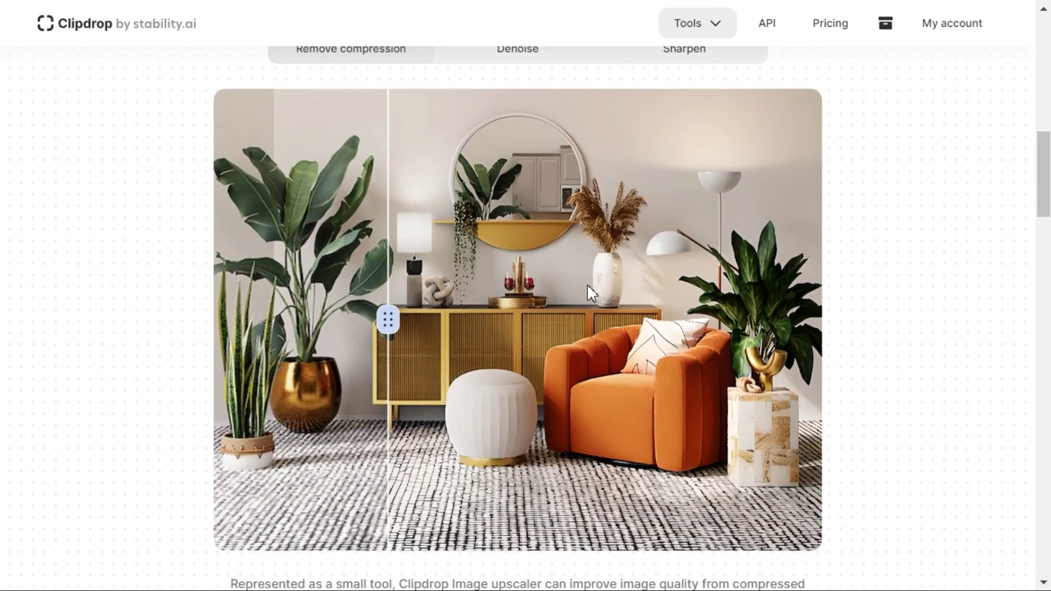
pyautogui.scroll(2, 965, 228)
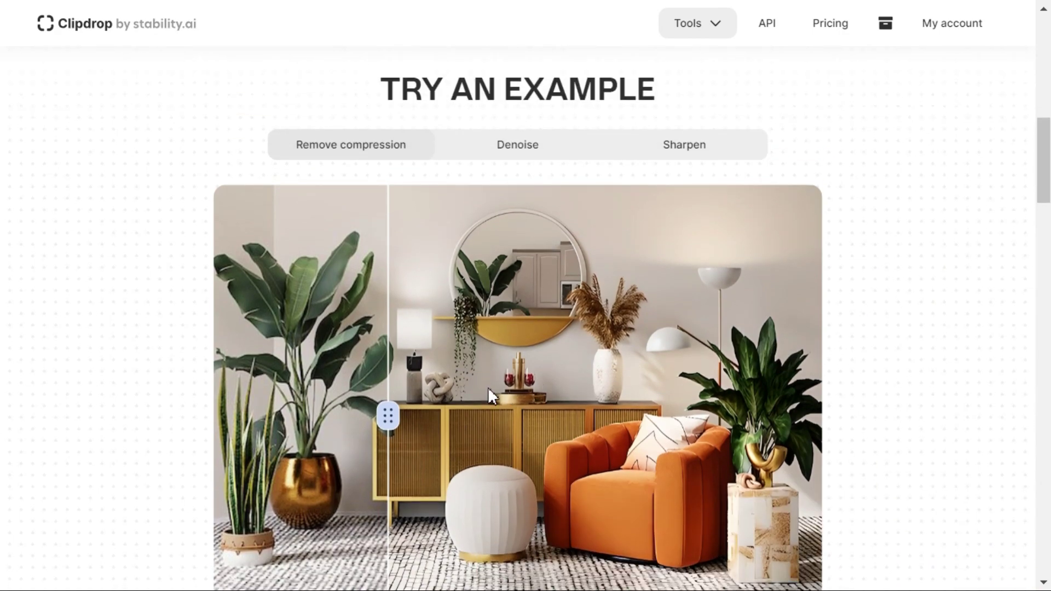
pyautogui.moveTo(391, 417); pyautogui.dragTo(290, 438)
pyautogui.click(529, 155)
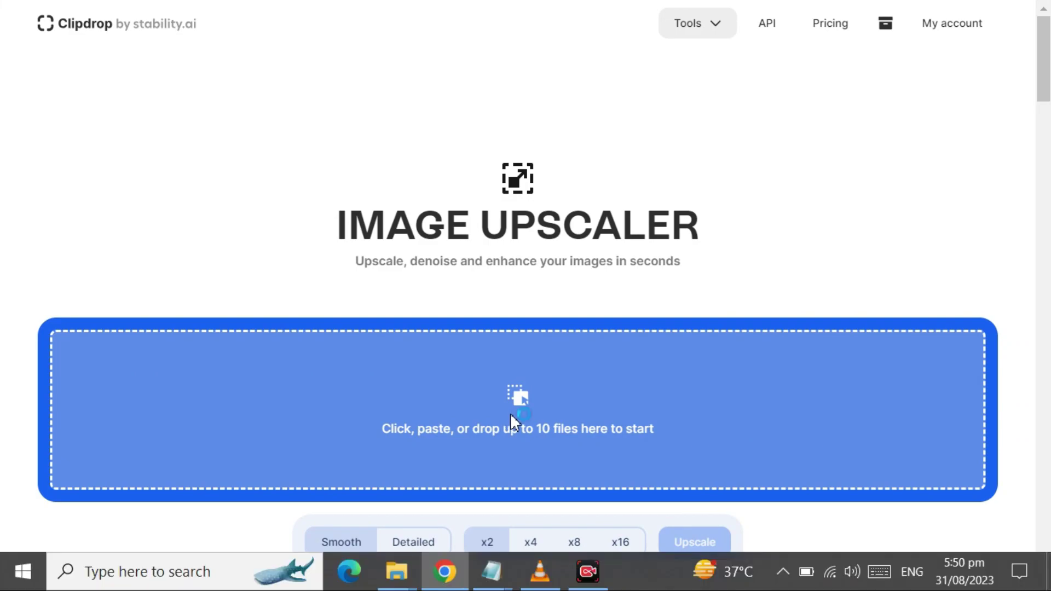
# Step: Upload 02.jpg, upscale it at x2 with Smooth mode, and download the enhanced image
pyautogui.click(513, 405)
pyautogui.click(358, 180)
pyautogui.doubleClick(357, 176)
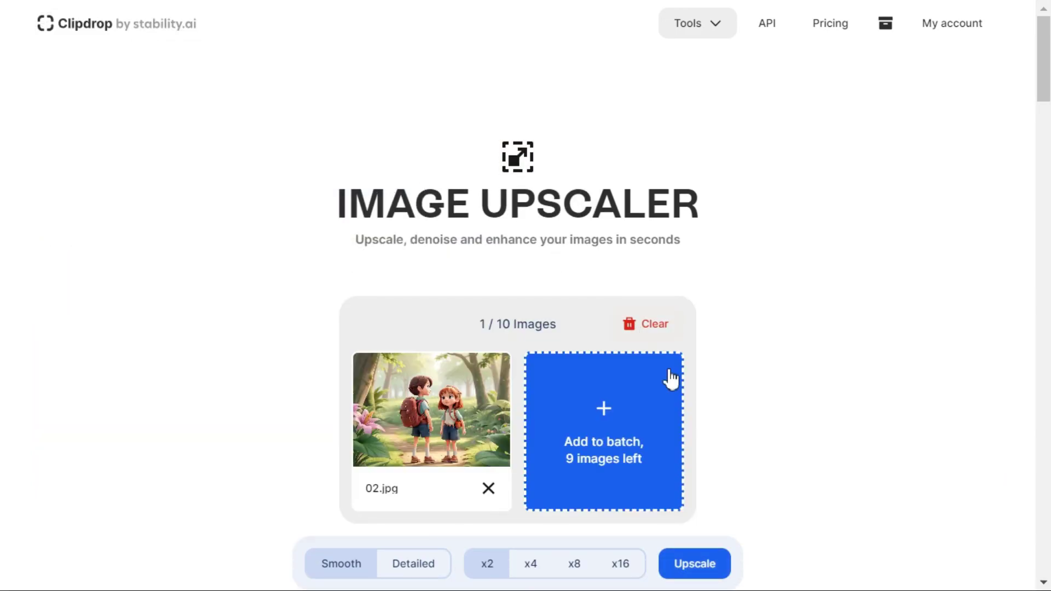
pyautogui.click(708, 570)
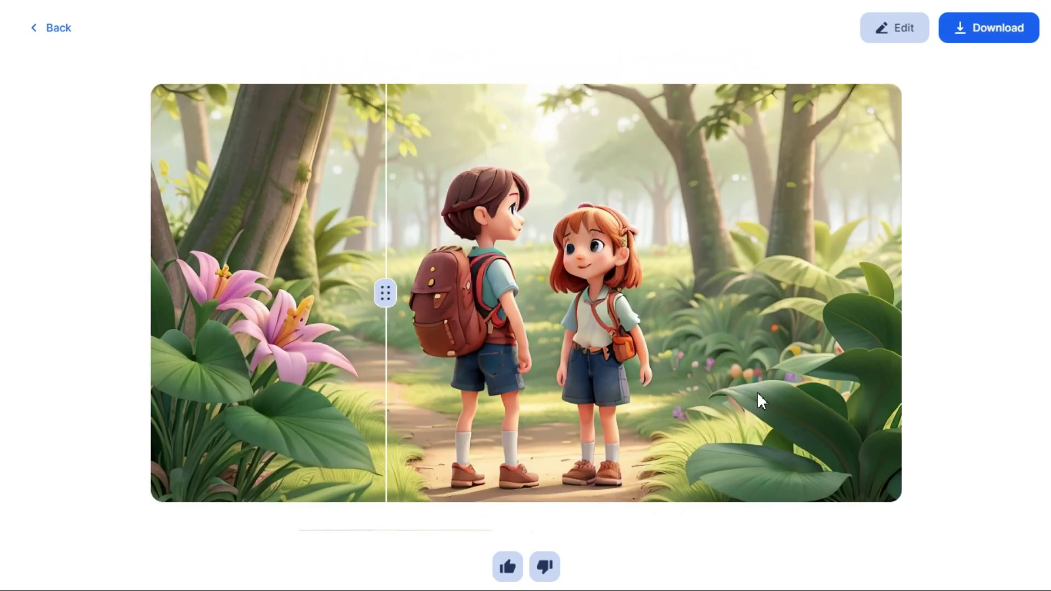
pyautogui.moveTo(227, 294); pyautogui.dragTo(274, 299)
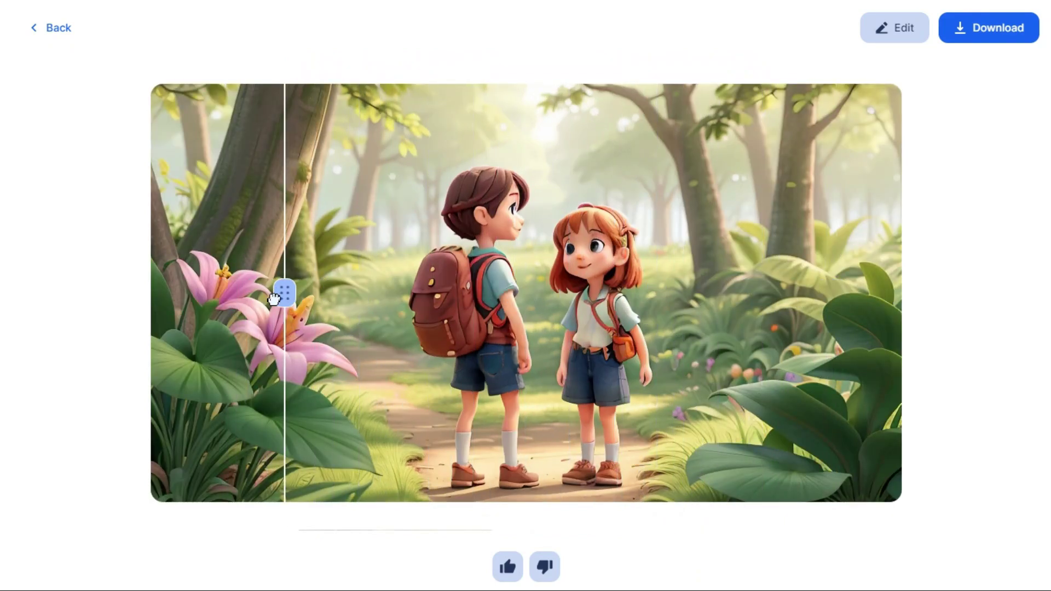
pyautogui.click(983, 34)
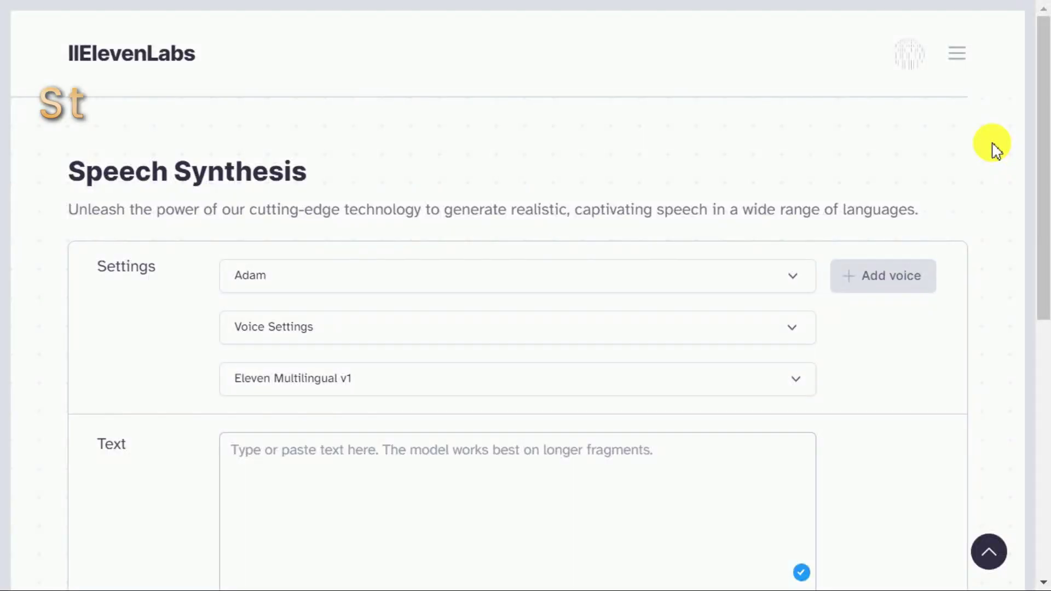
# Step: Switch to ElevenLabs Speech Synthesis and paste the story's scene texts as the narration text
pyautogui.moveTo(1045, 130)
pyautogui.mouseDown()
pyautogui.moveTo(1045, 414)
pyautogui.moveTo(1046, 137)
pyautogui.mouseUp()
pyautogui.click(416, 458)
pyautogui.hotkey('ctrl', 'v')
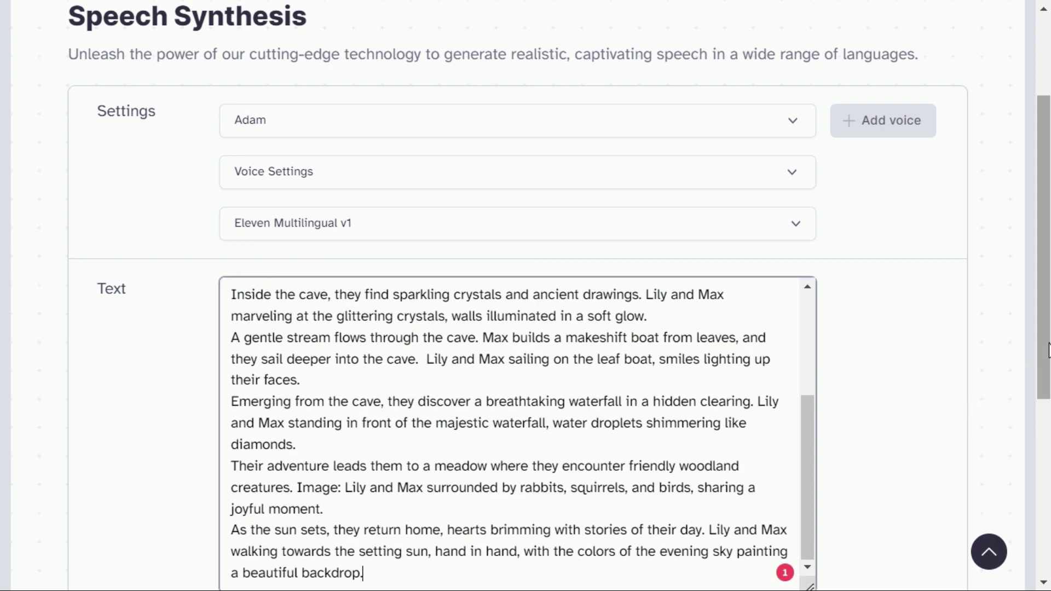
pyautogui.moveTo(1040, 363); pyautogui.dragTo(1048, 419)
# Step: Generate the story narration with the premade Bella voice and download the audio
pyautogui.scroll(4, 1048, 419)
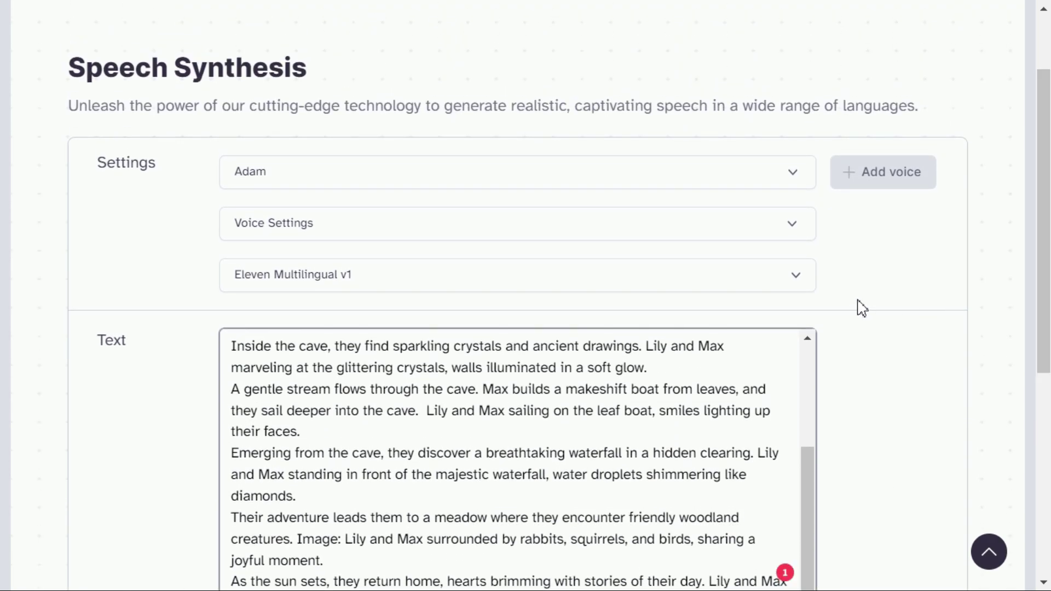
pyautogui.click(791, 177)
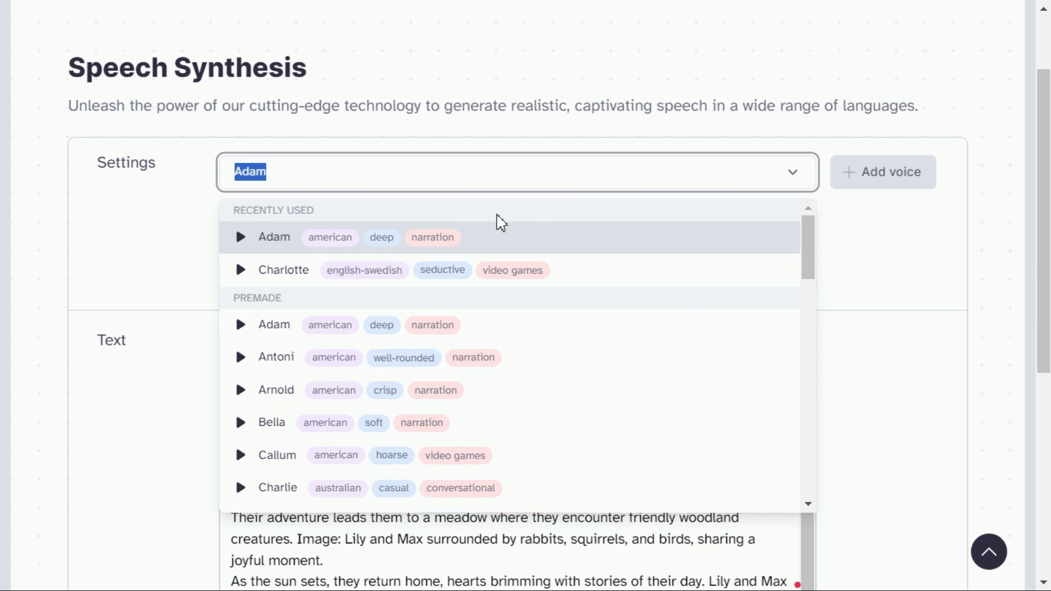
pyautogui.click(269, 430)
pyautogui.scroll(-5, 591, 330)
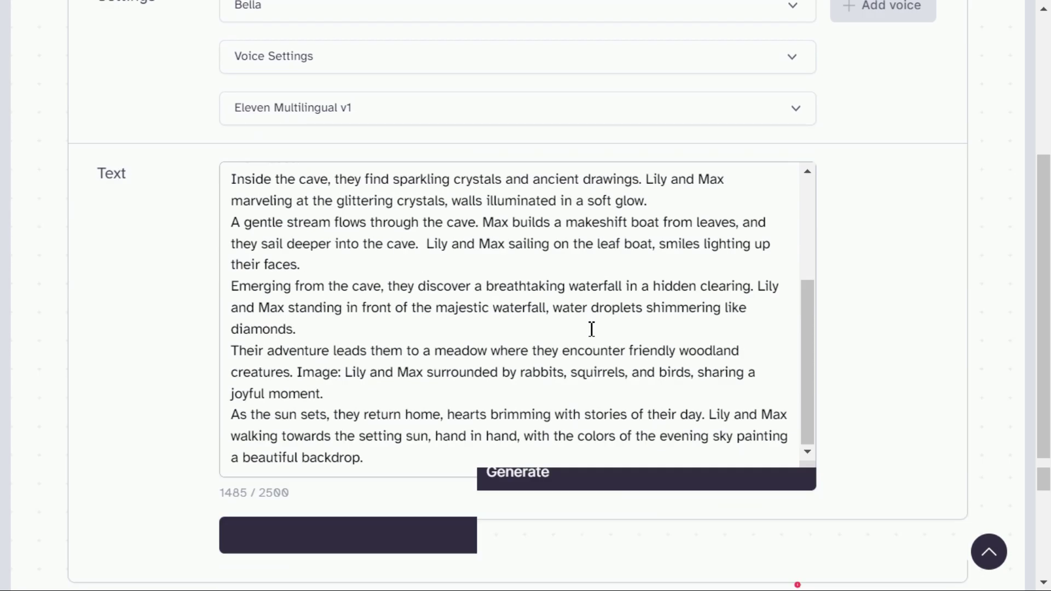
pyautogui.click(572, 424)
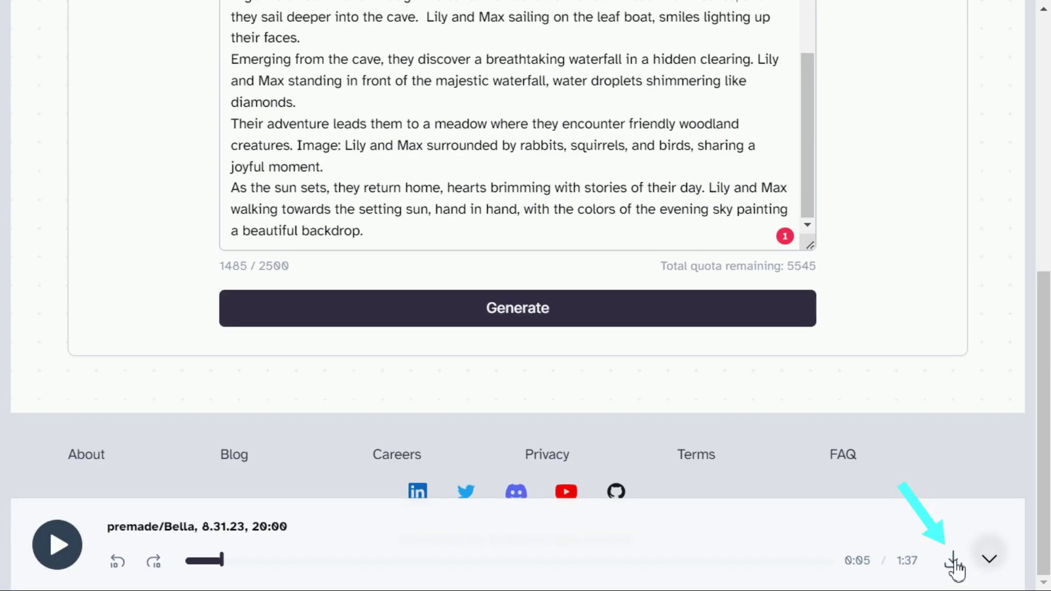
pyautogui.click(954, 562)
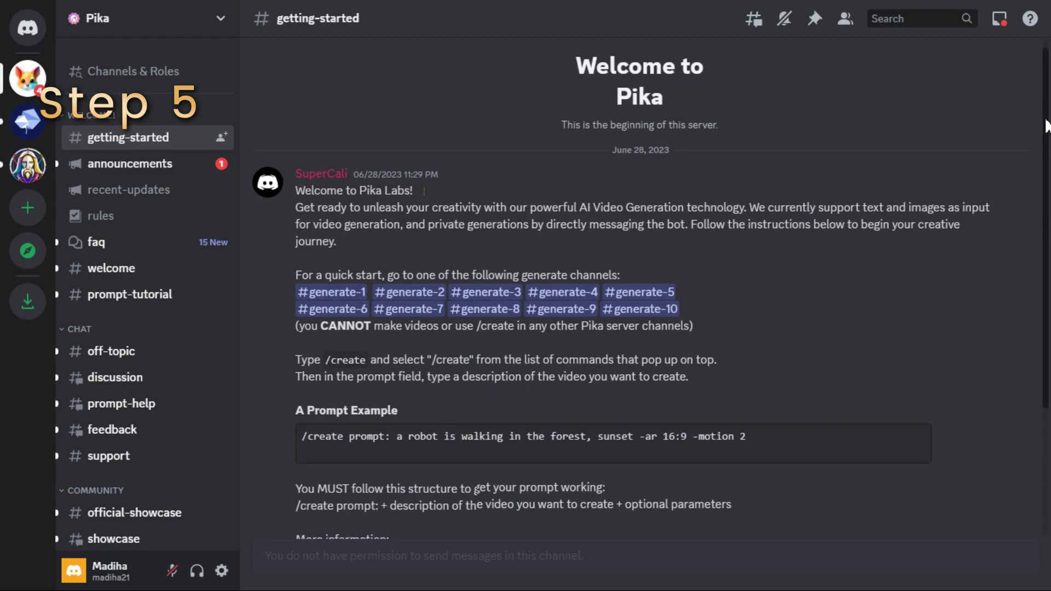
# Step: Switch to the Pika server on Discord, look over the getting-started instructions and open the generate-1 channel
pyautogui.moveTo(1044, 117)
pyautogui.mouseDown()
pyautogui.moveTo(1049, 265)
pyautogui.moveTo(1050, 131)
pyautogui.mouseUp()
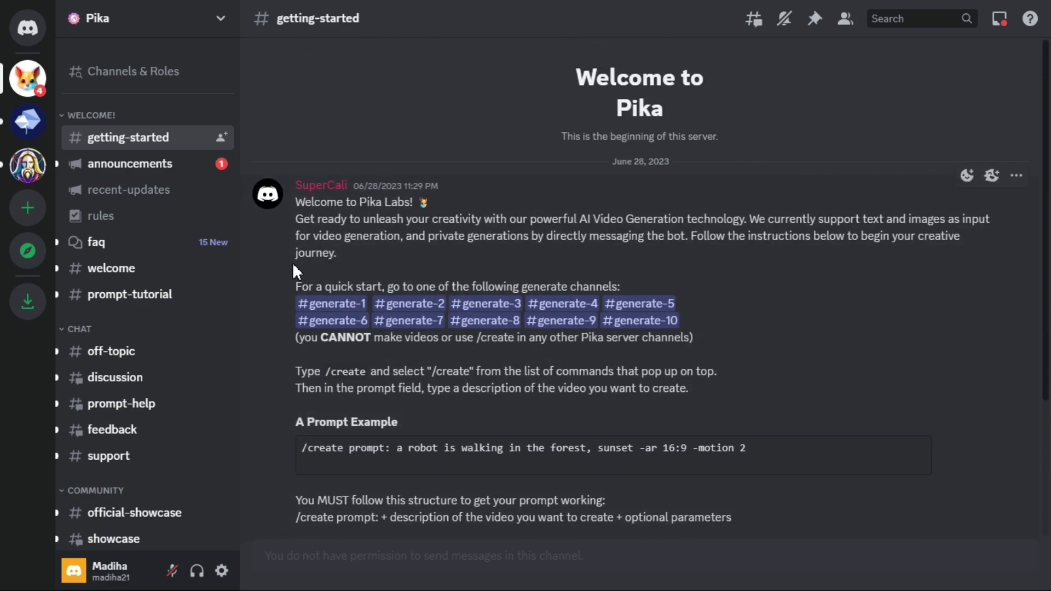
pyautogui.moveTo(222, 250)
pyautogui.scroll(-2, 158, 255)
pyautogui.scroll(-4, 158, 256)
pyautogui.moveTo(174, 245)
pyautogui.scroll(-1, 174, 245)
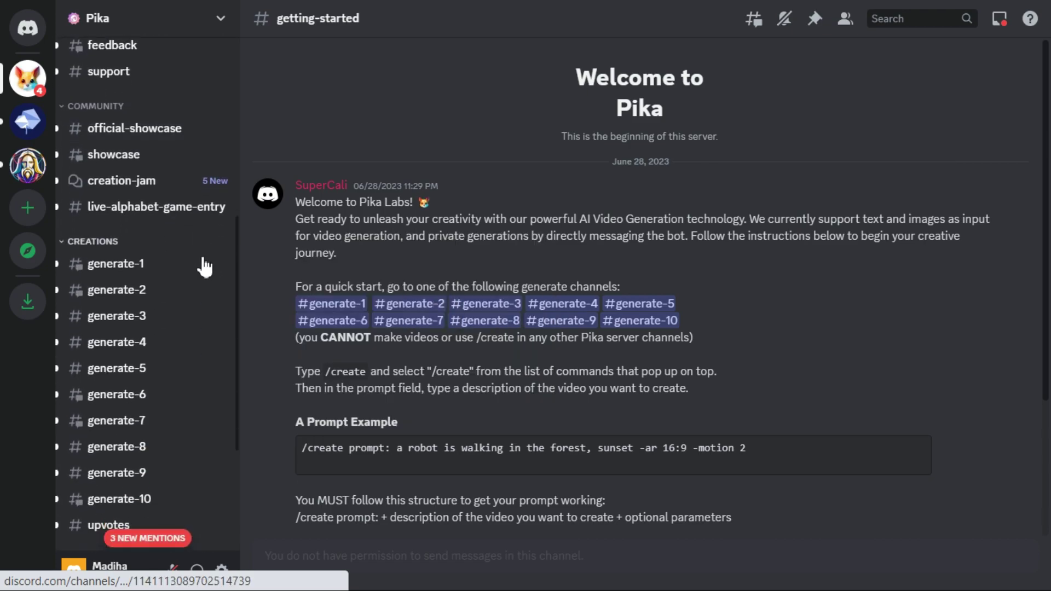
pyautogui.click(125, 269)
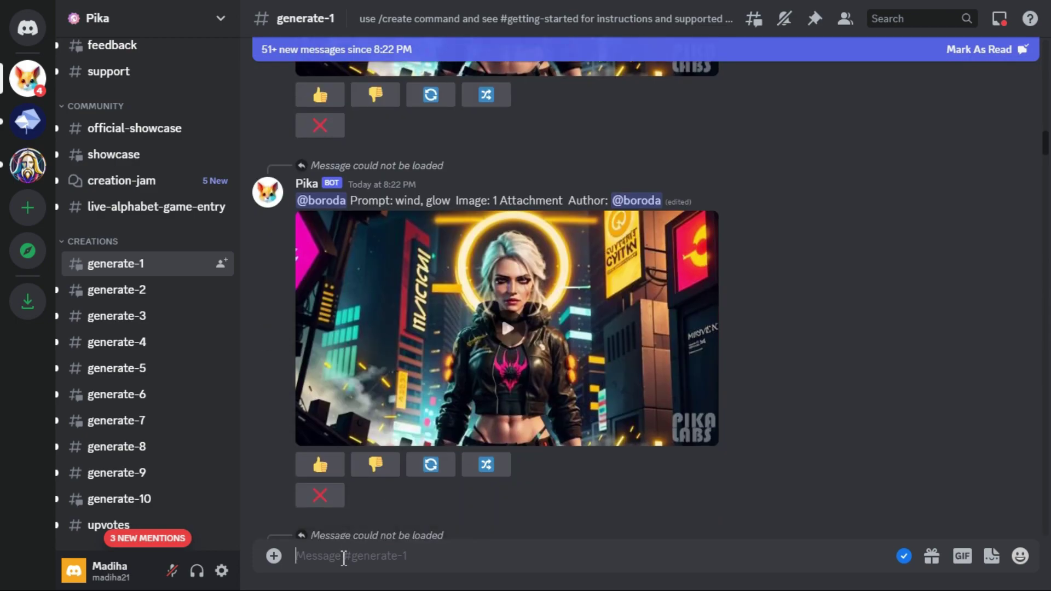
# Step: Prepare a /create request with the scene prompt starting "As they wander, they discover a mysterious old map" and attach 05.jpg as the image
pyautogui.write('/create')
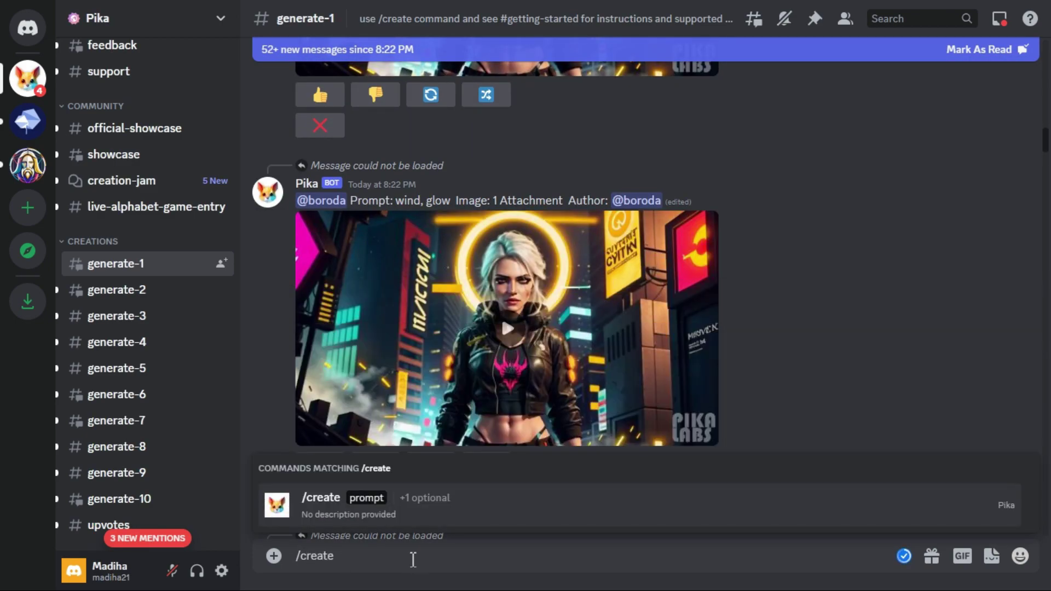
pyautogui.click(370, 507)
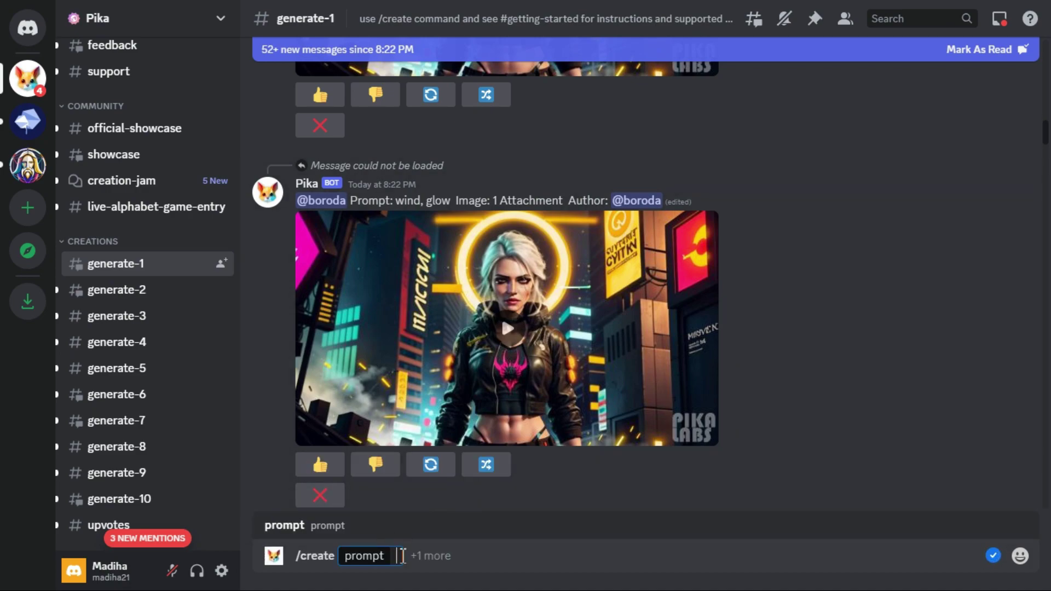
pyautogui.write('As they wander, they discover a mysterious old map half-buried under leaves. Lily and Max kneeling beside the map, sunlight filtering through the trees, excitement in their eyes.')
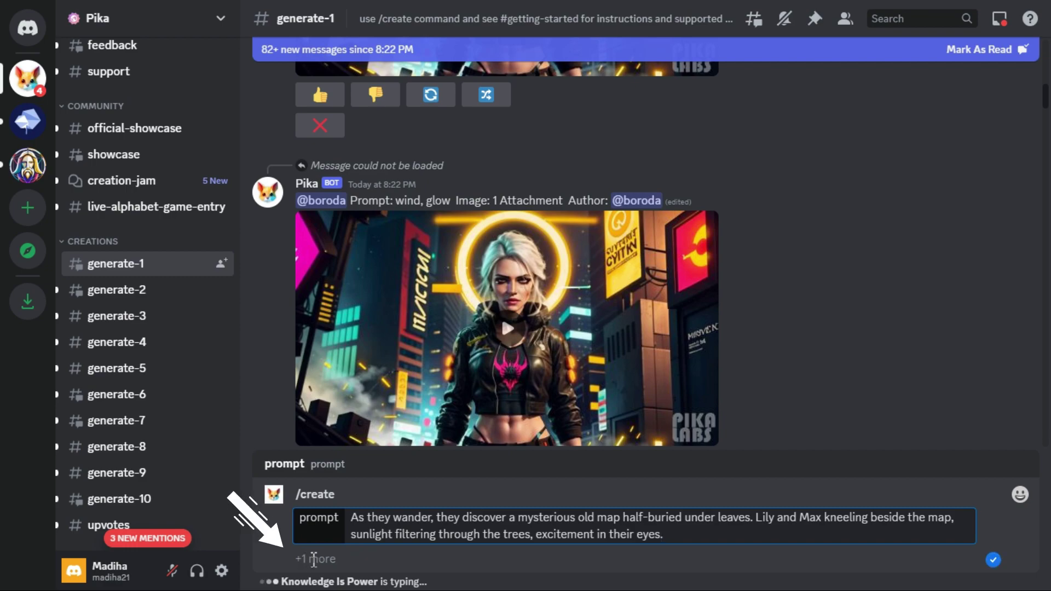
pyautogui.click(313, 559)
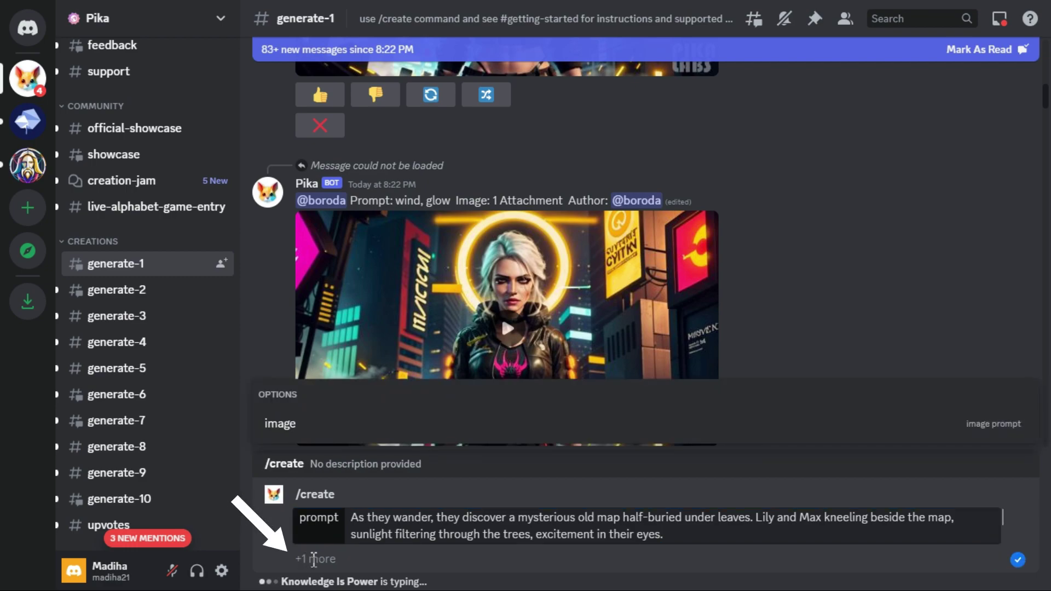
pyautogui.click(281, 423)
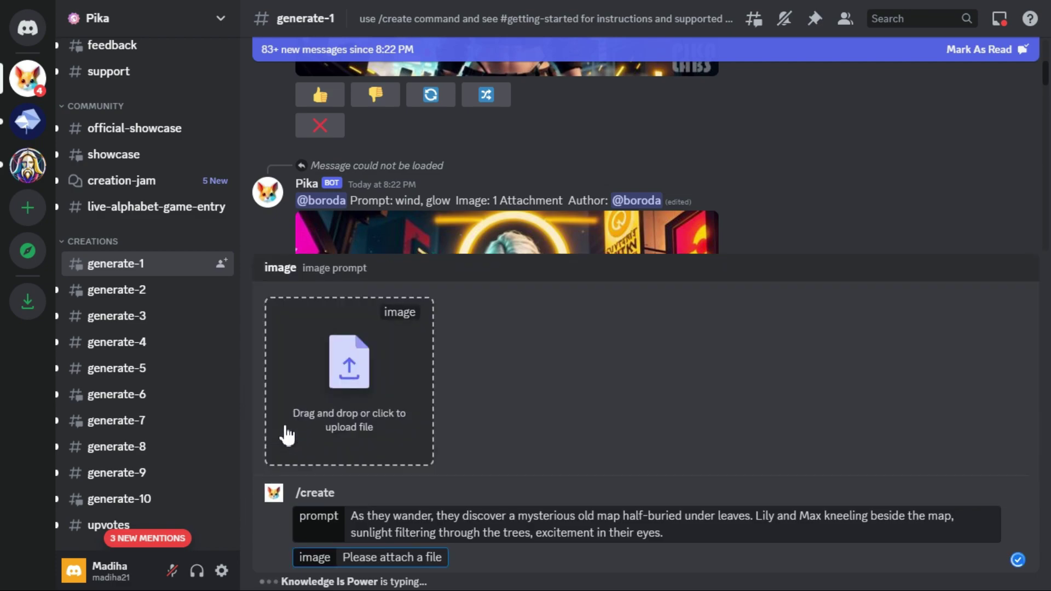
pyautogui.click(374, 390)
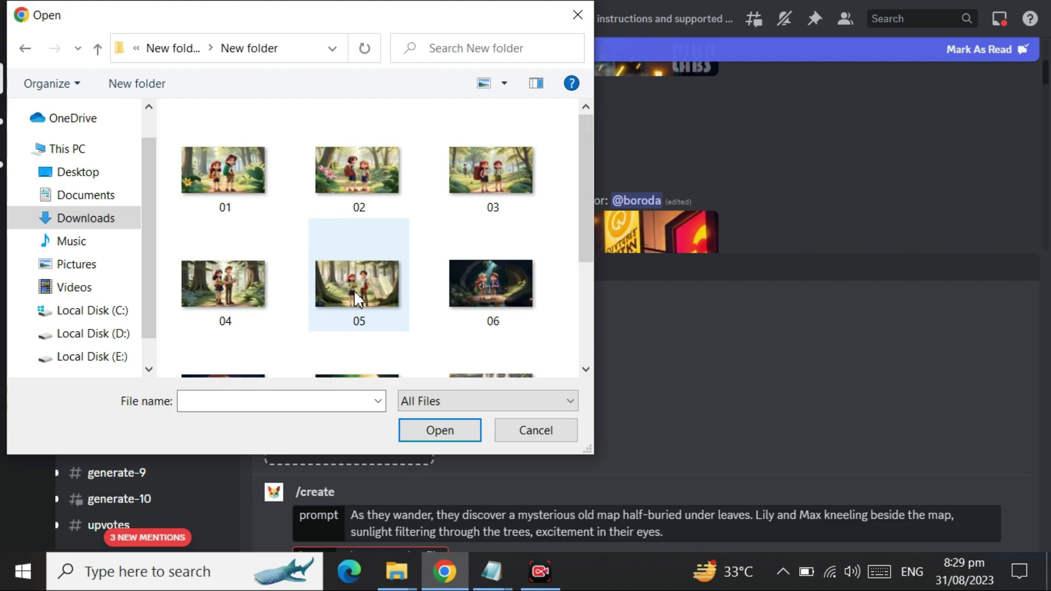
pyautogui.press('Escape')
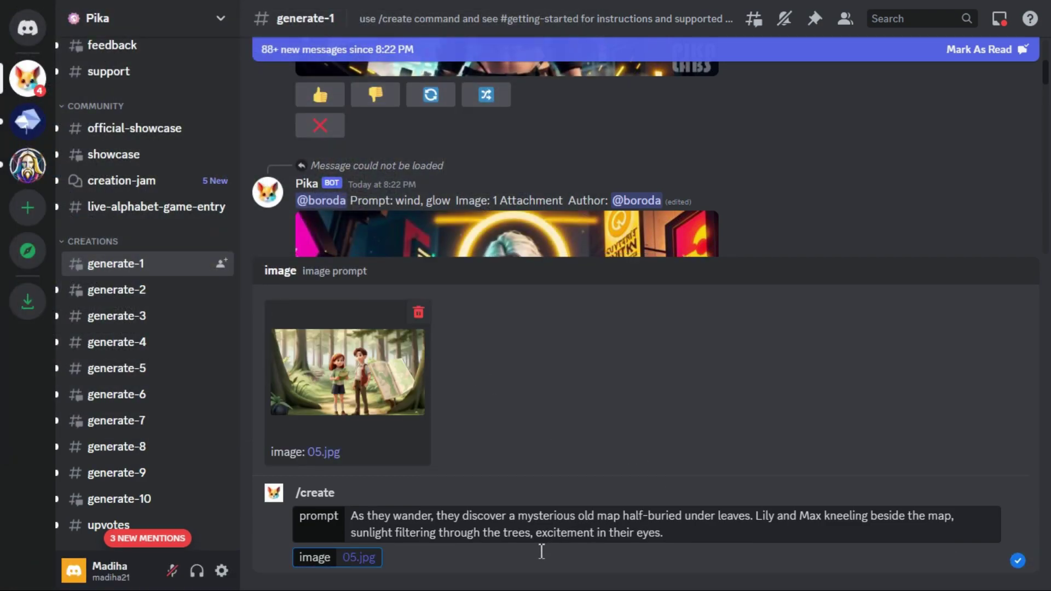
# Step: Submit the video request, then play and download the generated clip of the children with the map
pyautogui.click(492, 560)
pyautogui.press('Return')
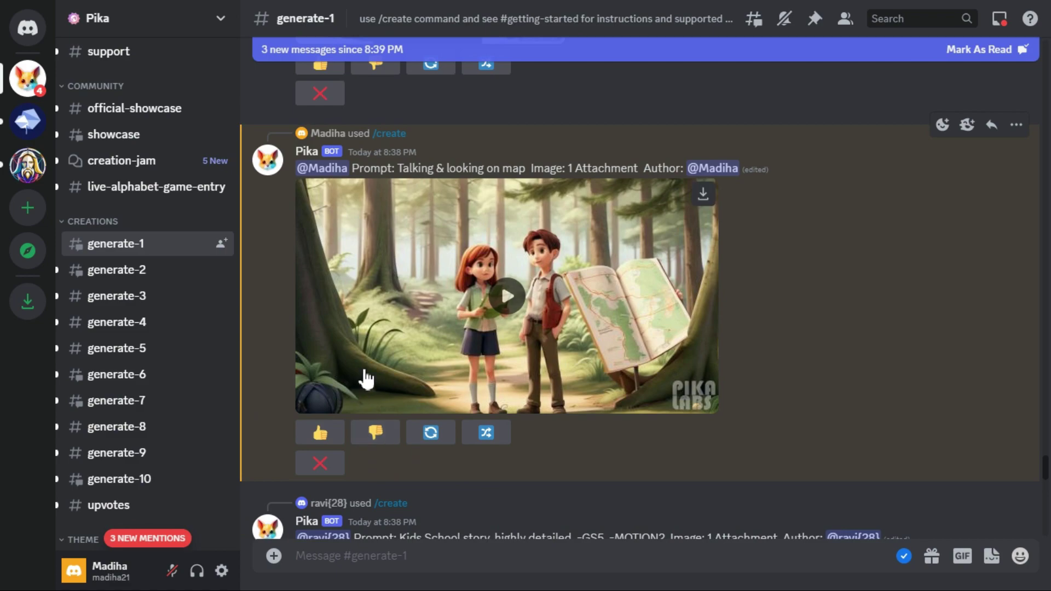
pyautogui.click(506, 298)
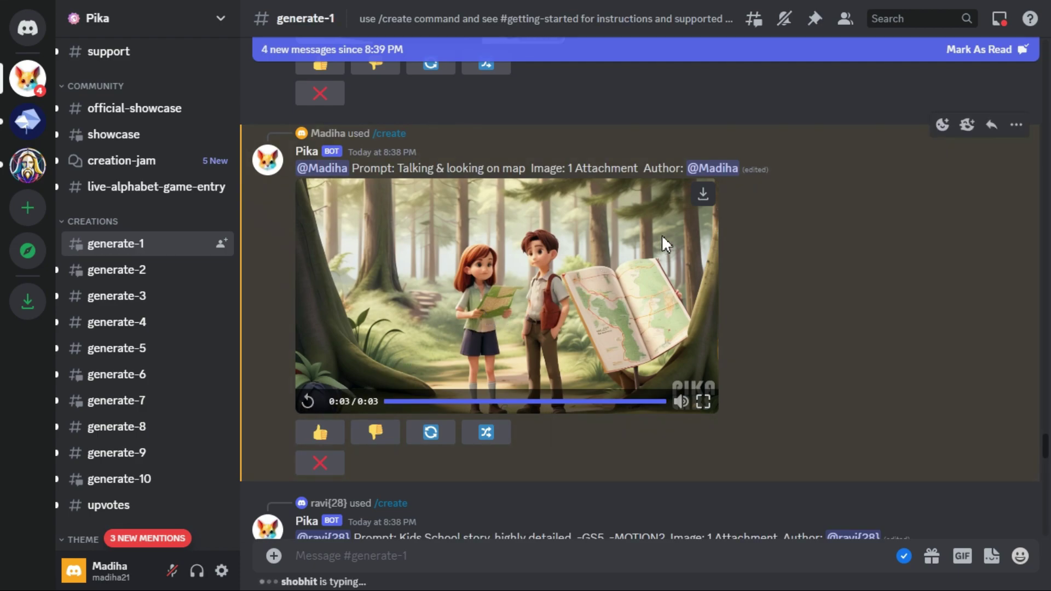
pyautogui.click(703, 194)
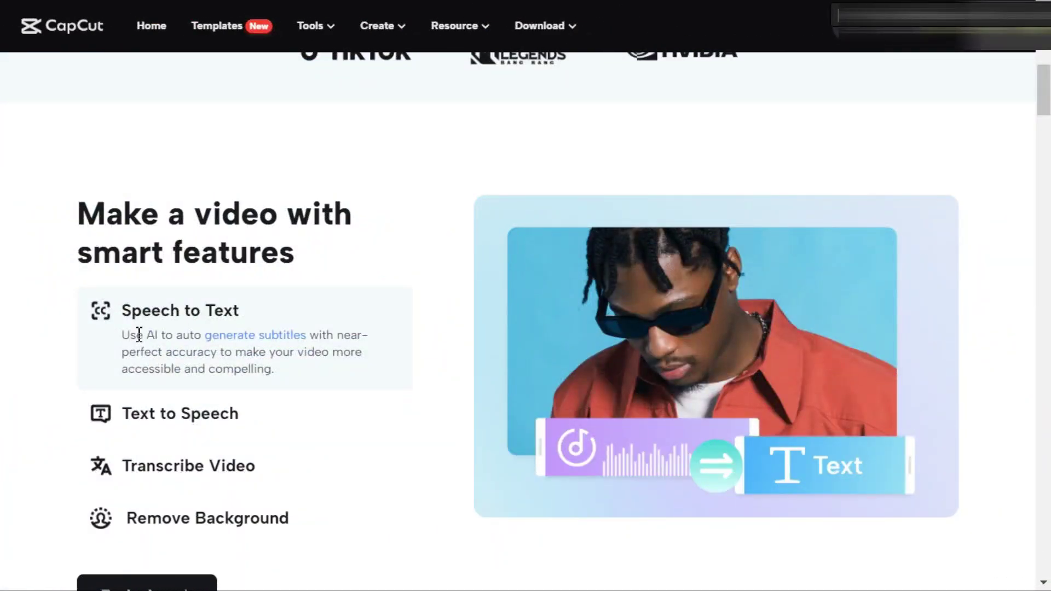
# Step: Switch to the CapCut website and examine its smart features, restyling effects and supported video types
pyautogui.click(142, 412)
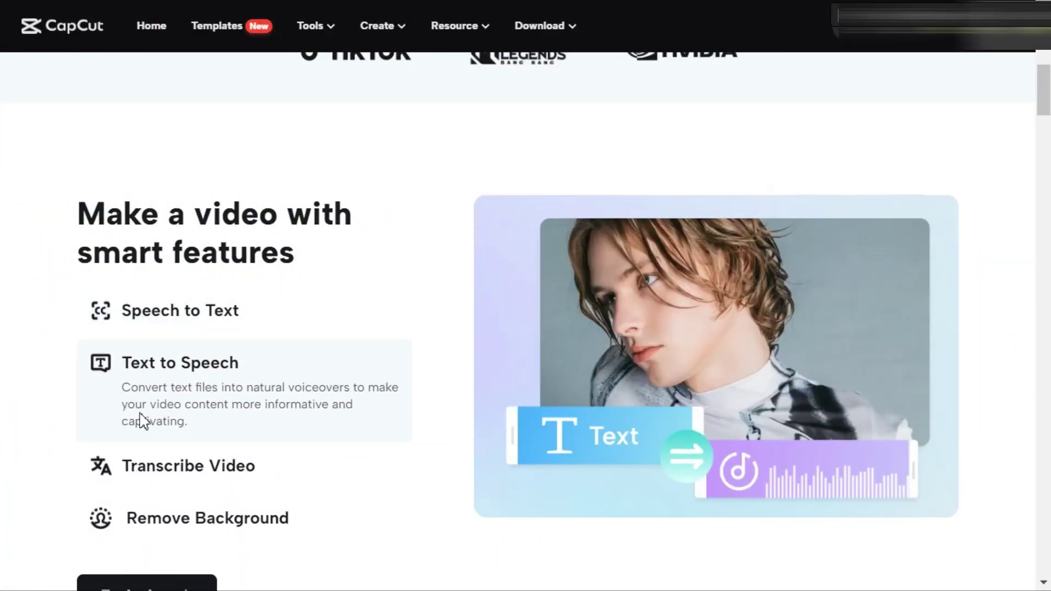
pyautogui.click(141, 466)
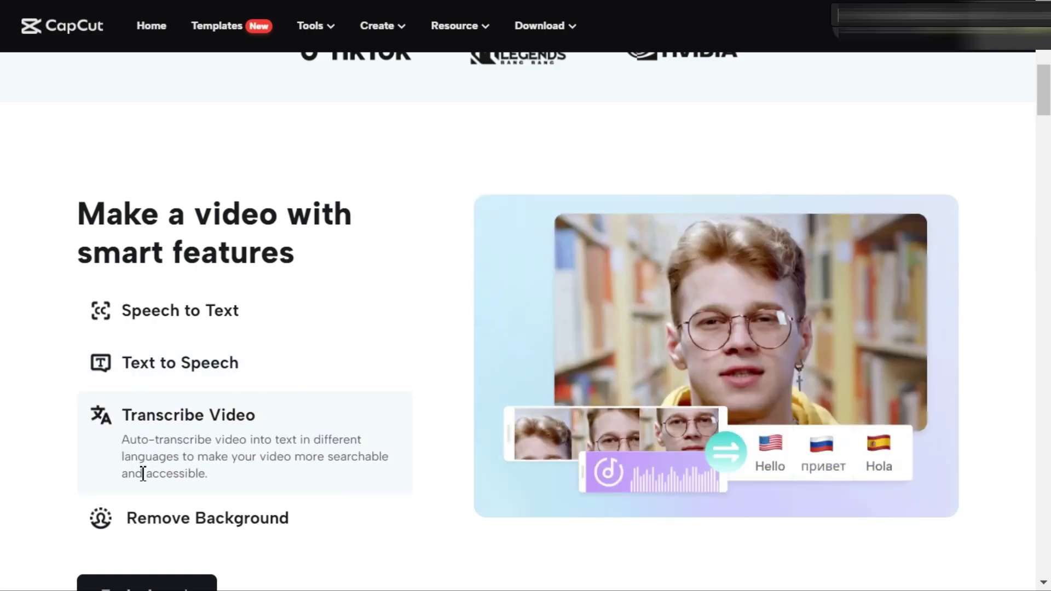
pyautogui.click(138, 524)
pyautogui.scroll(-10, 935, 278)
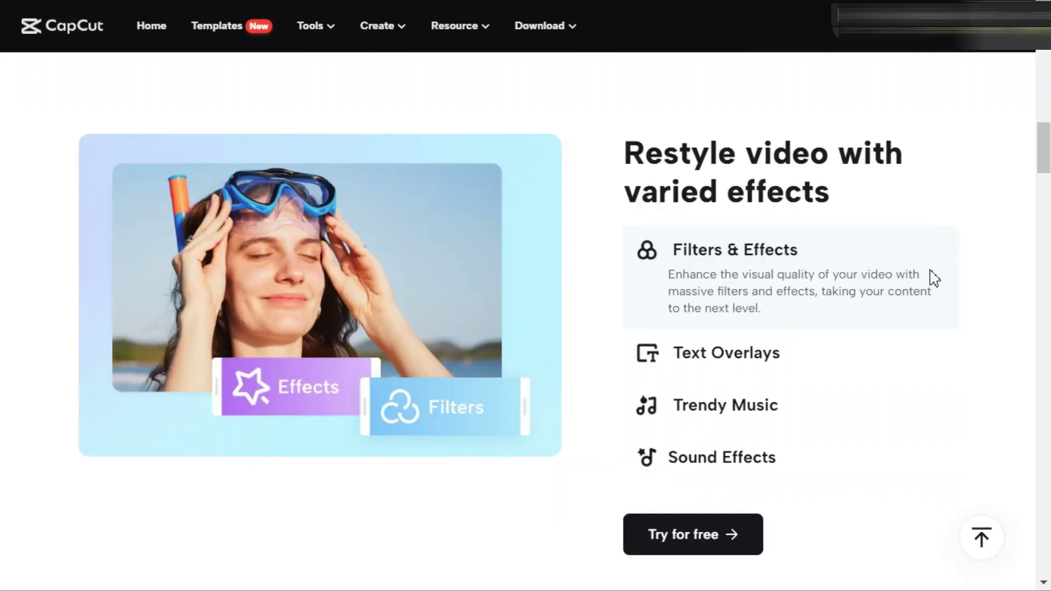
pyautogui.click(857, 354)
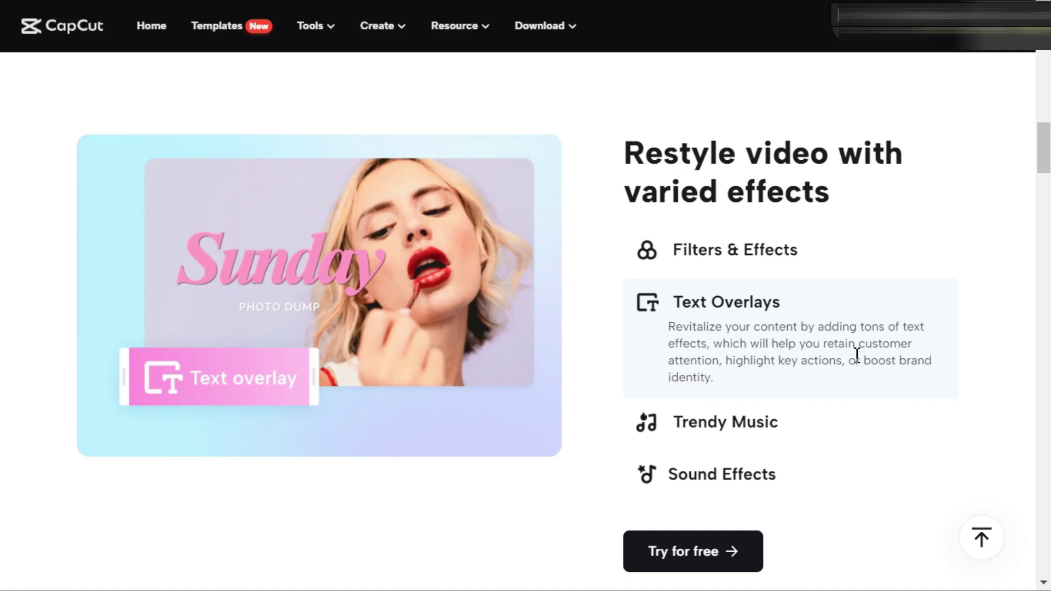
pyautogui.click(857, 416)
pyautogui.click(856, 458)
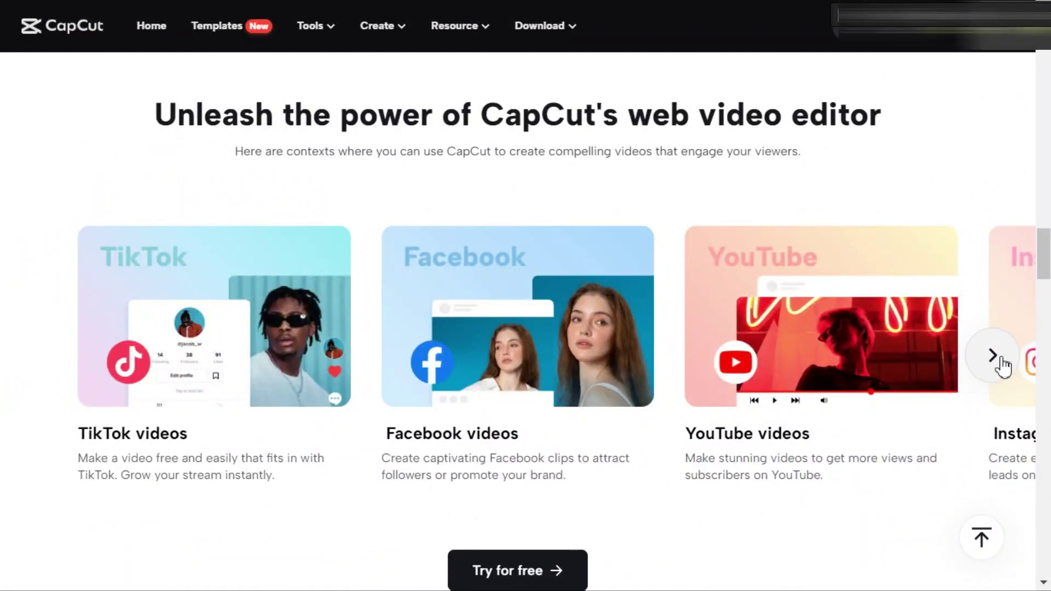
pyautogui.click(1001, 362)
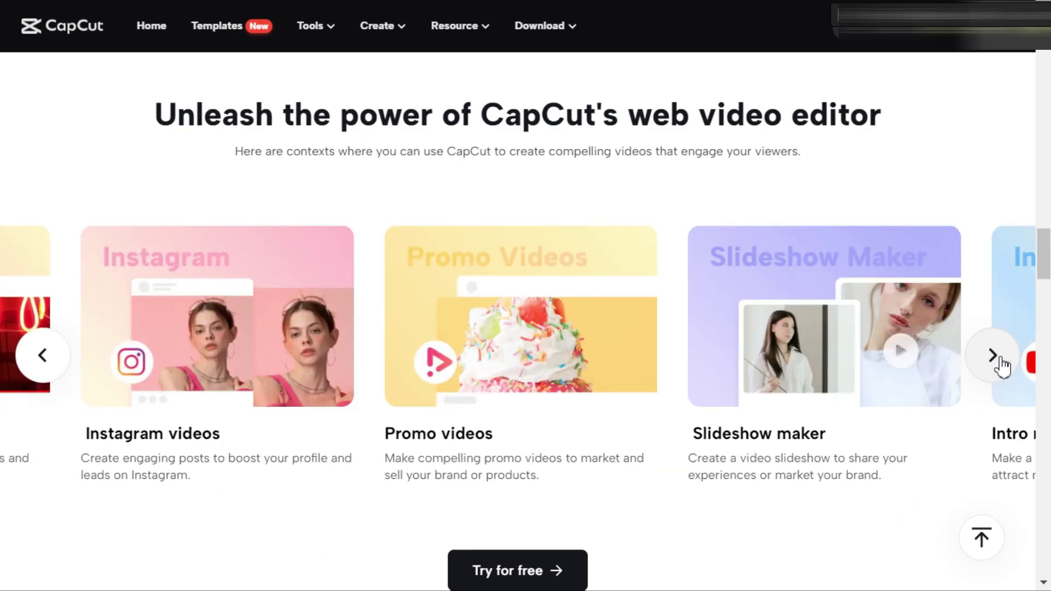
pyautogui.click(1000, 362)
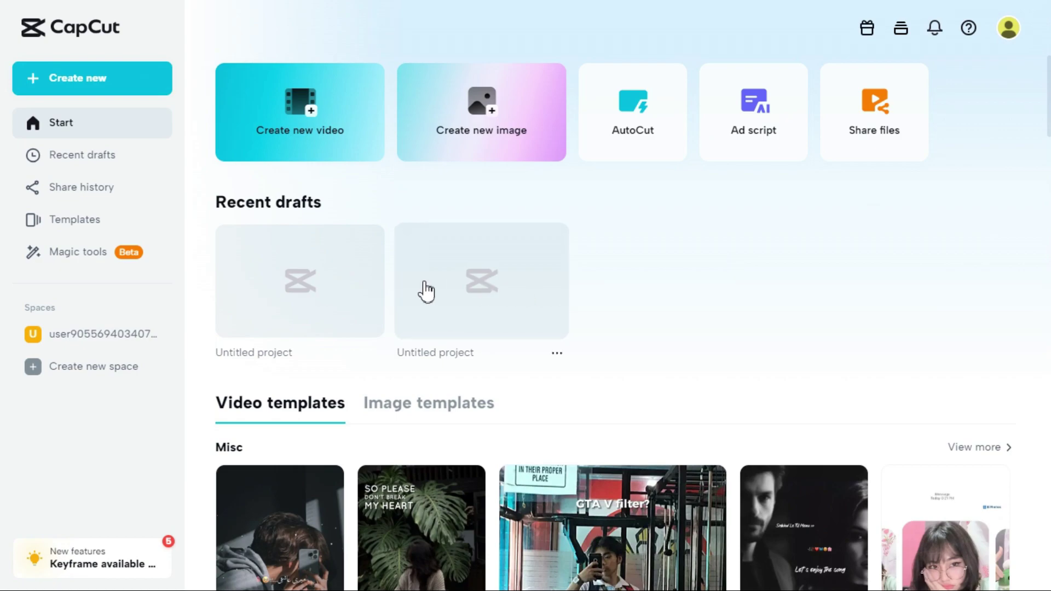
# Step: Create a new 16:9 video project in CapCut and upload clips 01 to 09 together with Audio.MP3
pyautogui.click(294, 125)
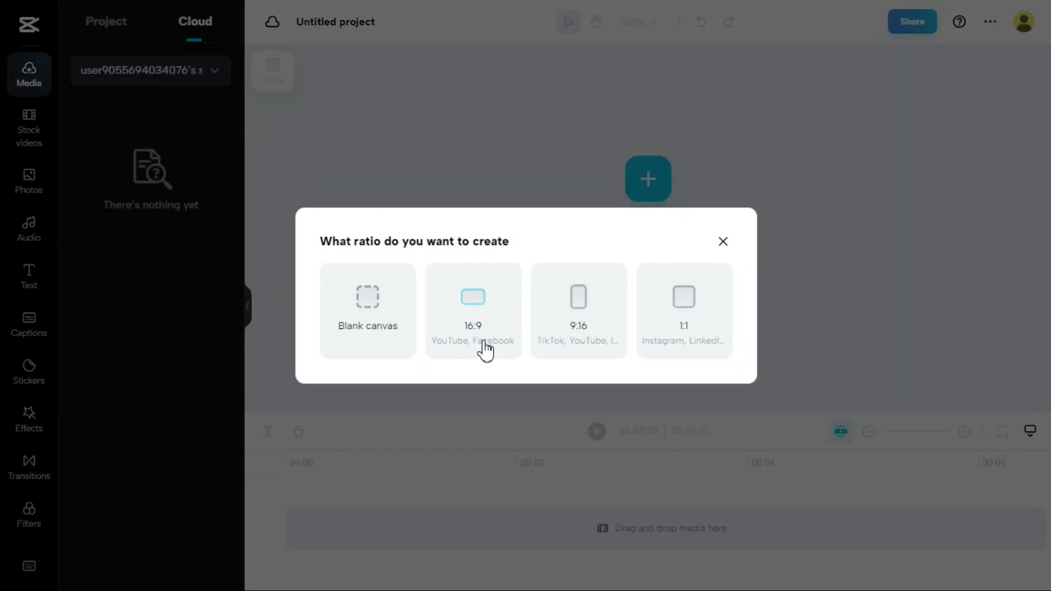
pyautogui.click(485, 350)
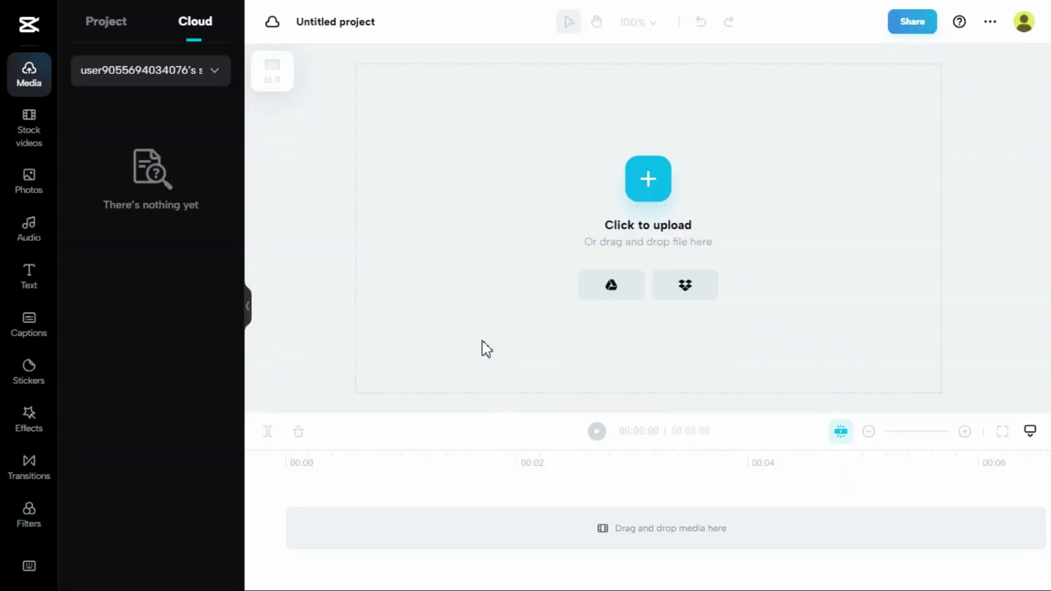
pyautogui.click(105, 24)
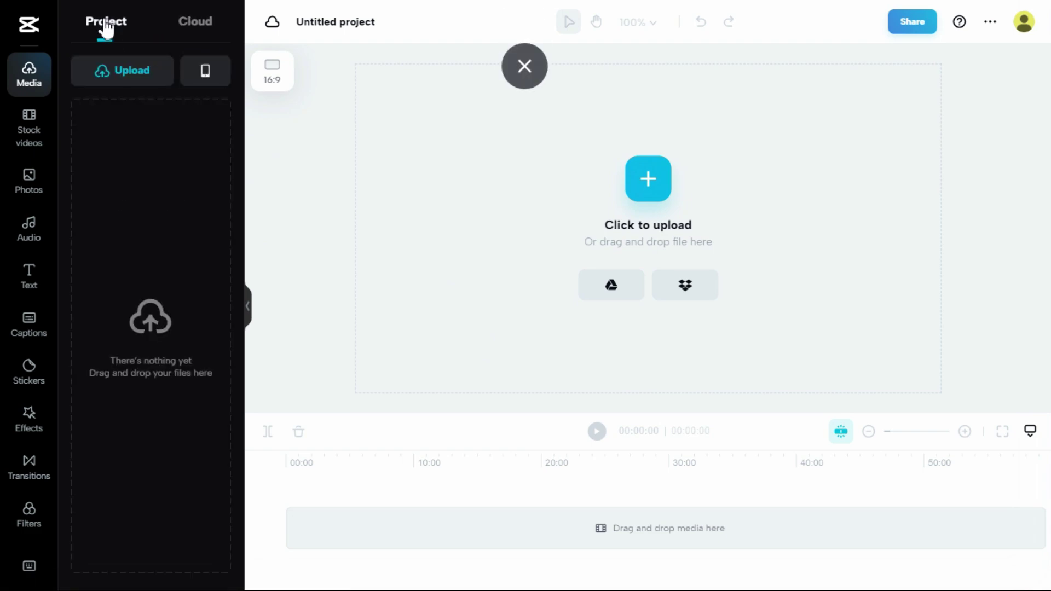
pyautogui.click(139, 77)
pyautogui.click(146, 115)
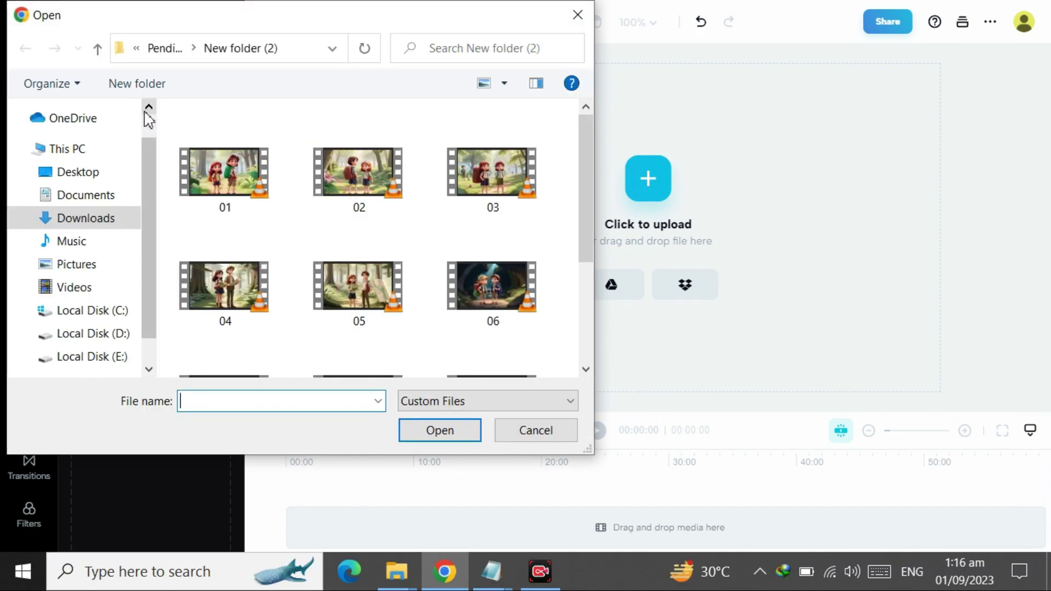
pyautogui.click(221, 169)
pyautogui.hotkey('ctrl', 'a')
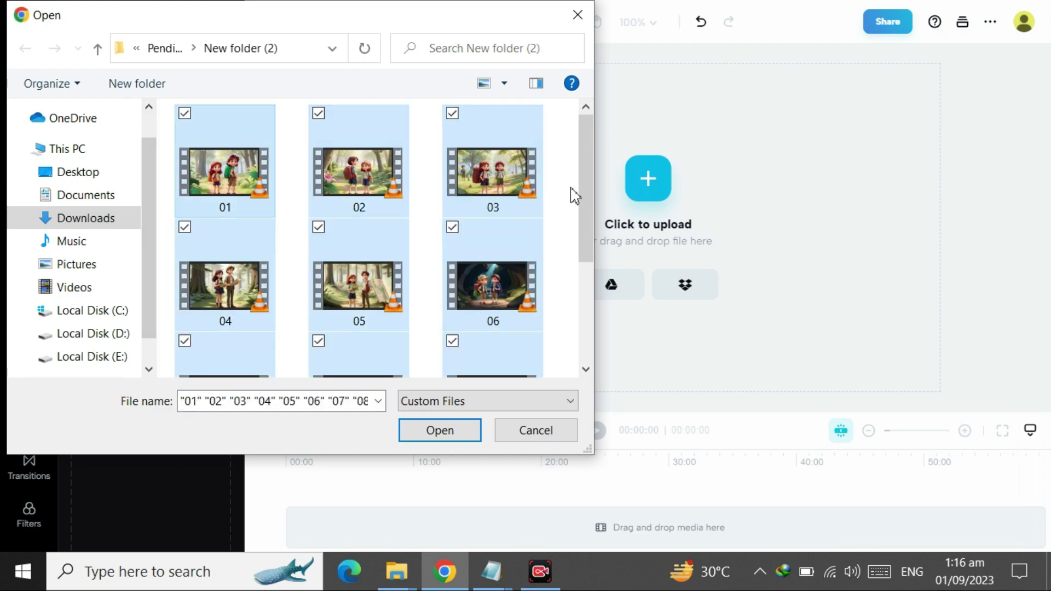
pyautogui.scroll(-5, 591, 251)
pyautogui.click(474, 429)
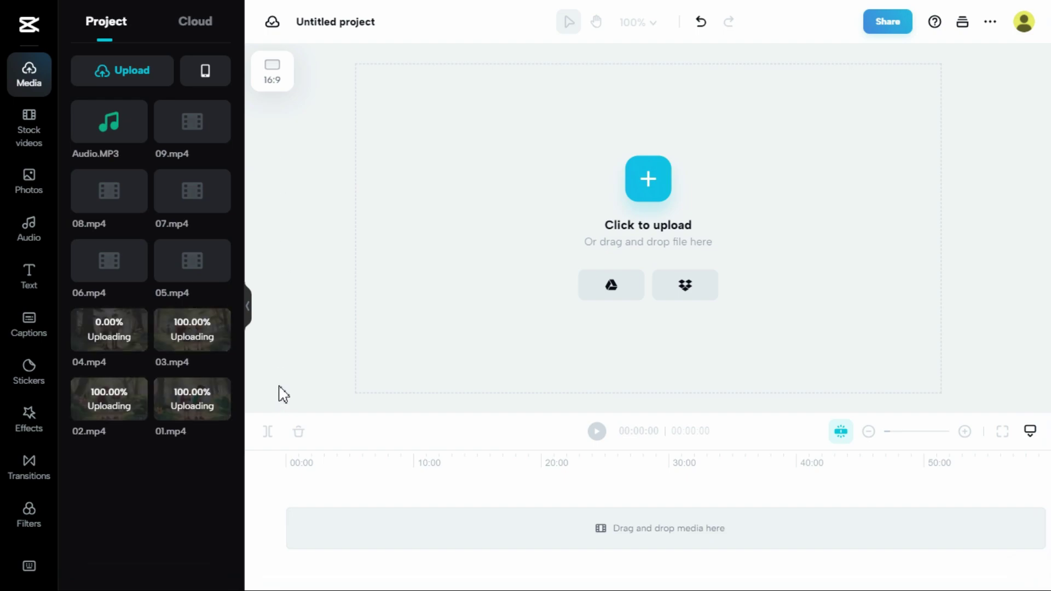
# Step: Place 01.mp4 and 02.mp4 one after the other on the timeline, with Audio.MP3 beneath them from the start
pyautogui.moveTo(140, 414); pyautogui.dragTo(408, 541)
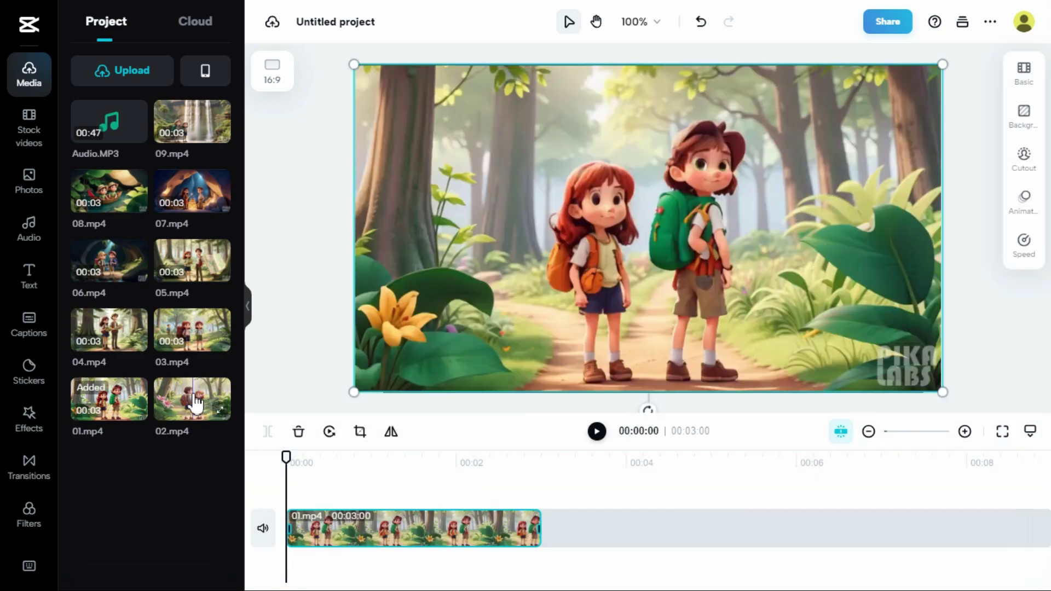
pyautogui.moveTo(192, 399); pyautogui.dragTo(575, 531)
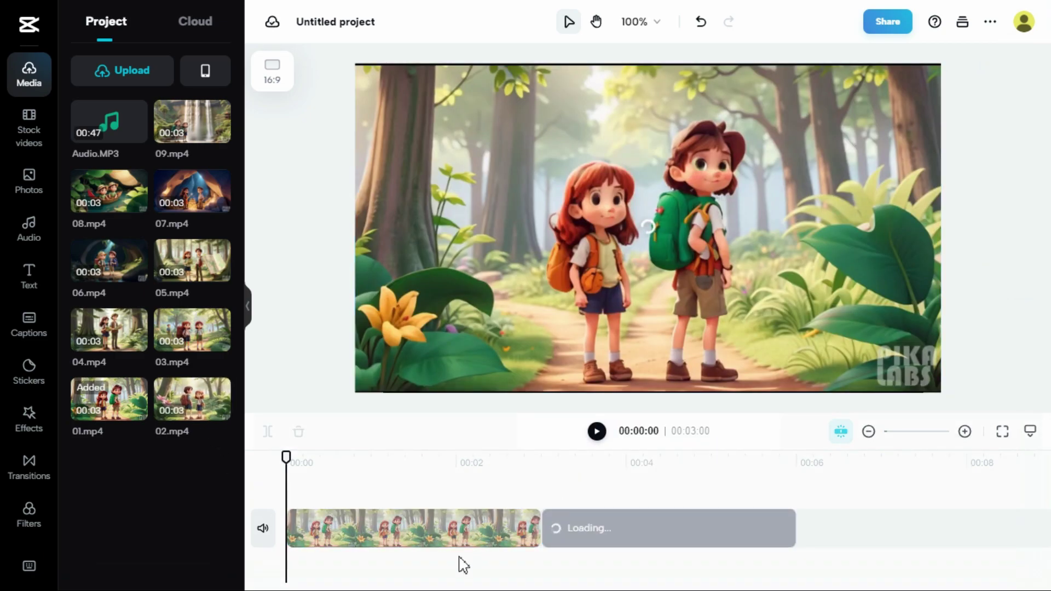
pyautogui.click(436, 588)
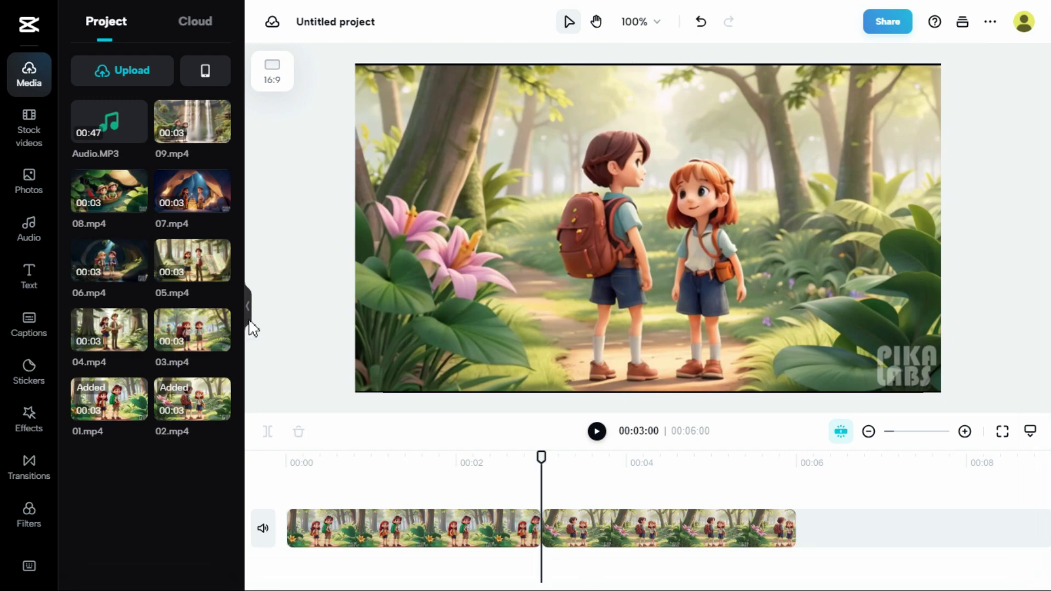
pyautogui.moveTo(110, 129); pyautogui.dragTo(287, 579)
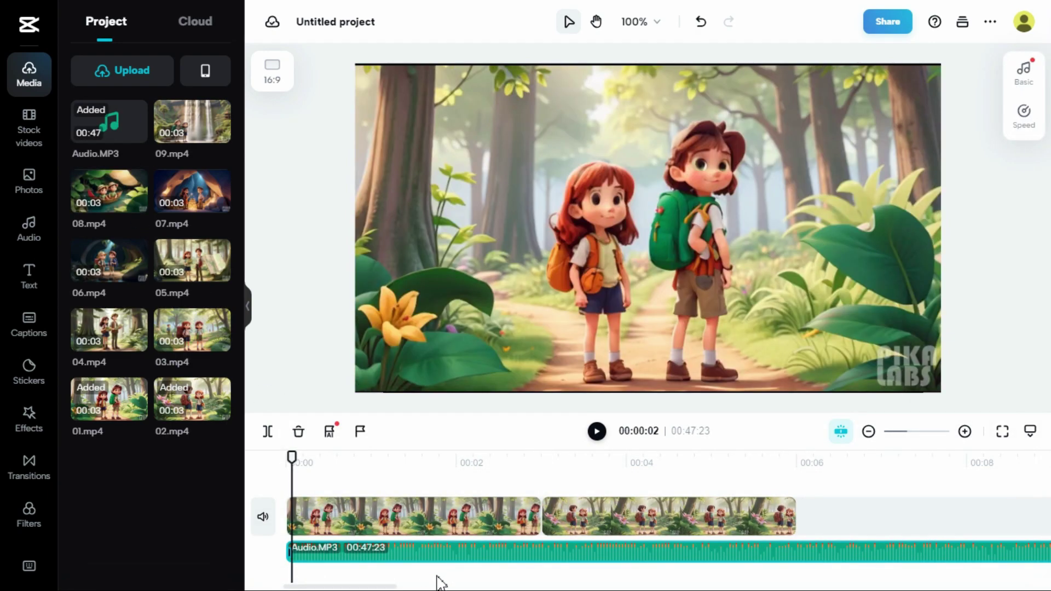
# Step: Set the duration of the 01.mp4 clip on the timeline to 5 s through its speed settings
pyautogui.click(464, 525)
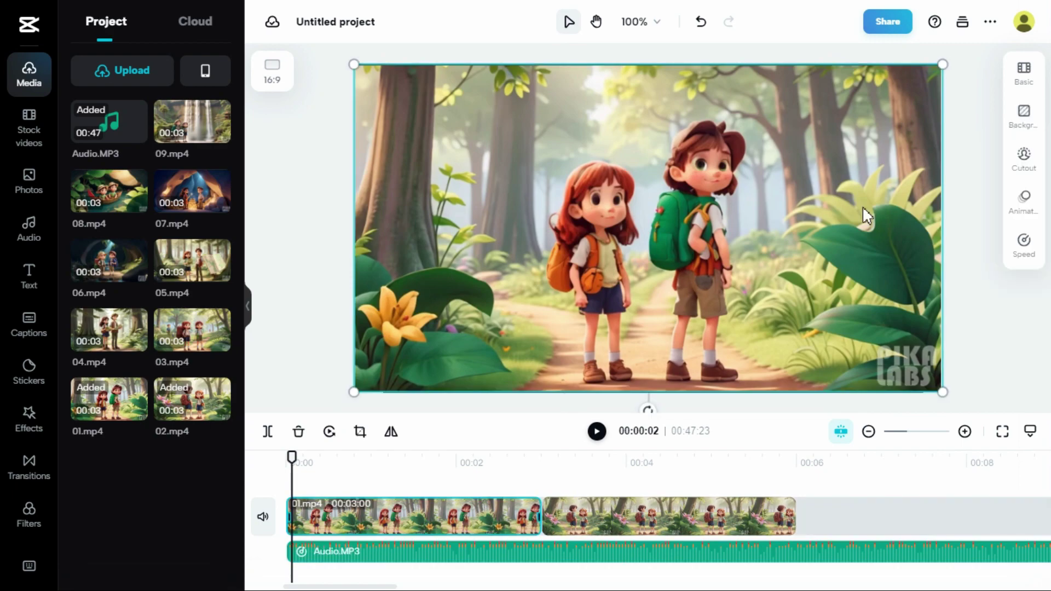
pyautogui.click(1023, 243)
pyautogui.click(943, 233)
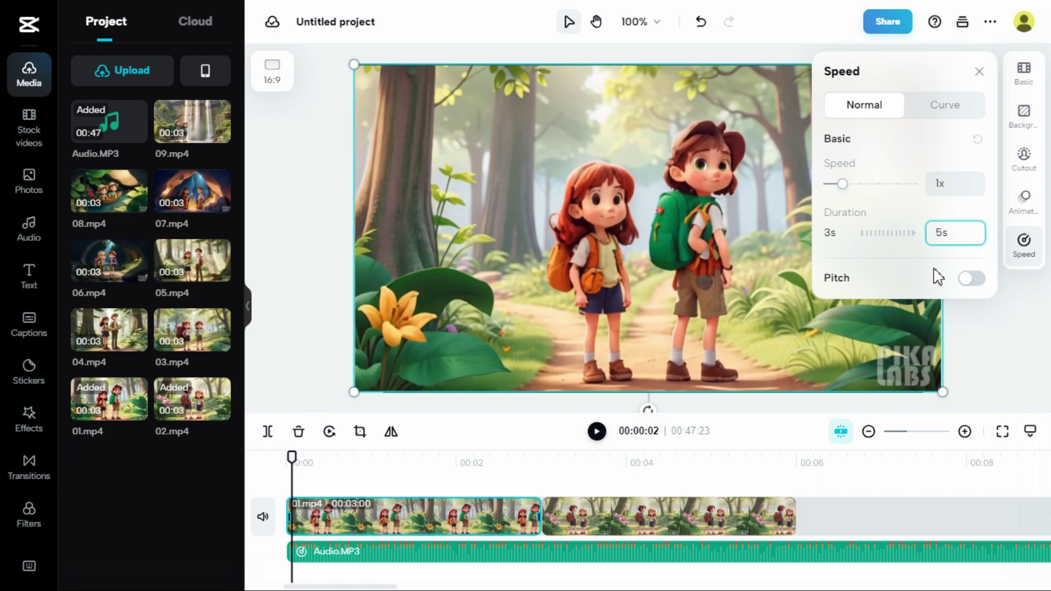
pyautogui.press('Return')
# Step: Stretch the 02.mp4 clip to a 5 s duration through its speed settings
pyautogui.click(1023, 244)
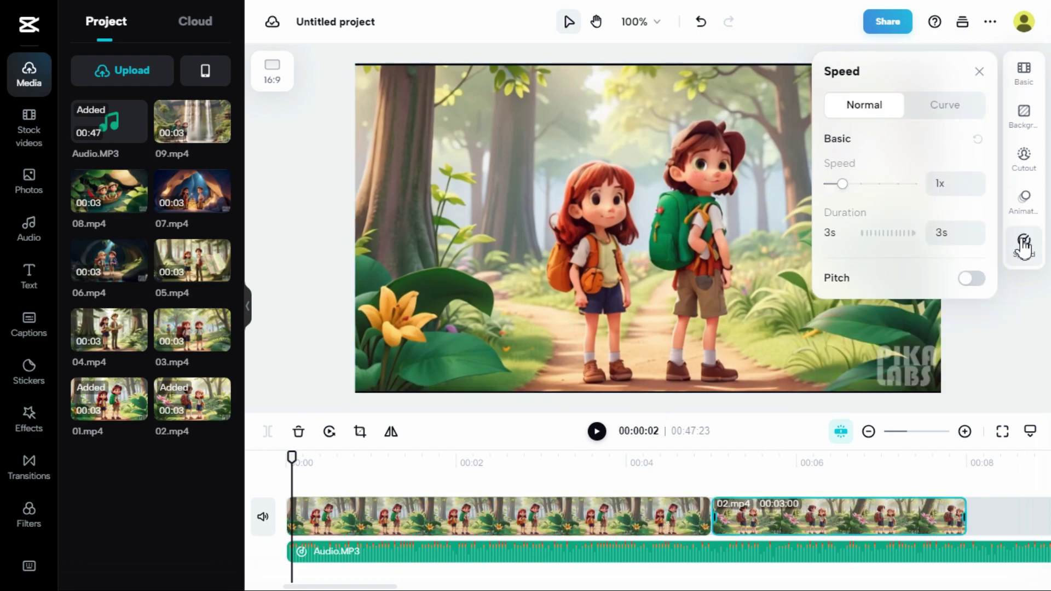
pyautogui.click(943, 233)
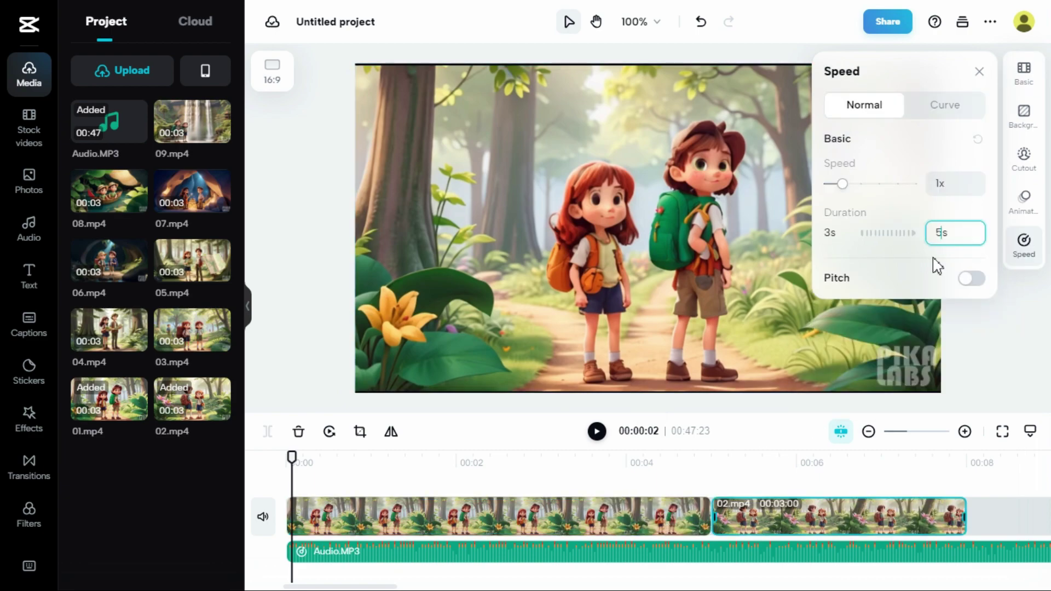
pyautogui.write('5')
pyautogui.press('Return')
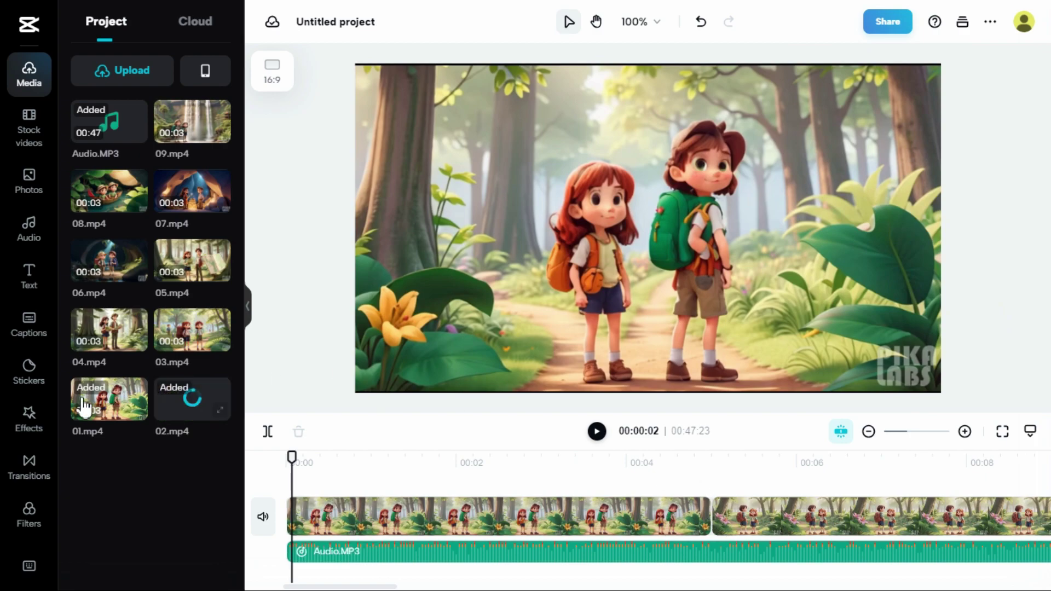
# Step: Add a transition from the Blur group at the cut between 01.mp4 and 02.mp4
pyautogui.click(31, 470)
pyautogui.scroll(-7, 213, 329)
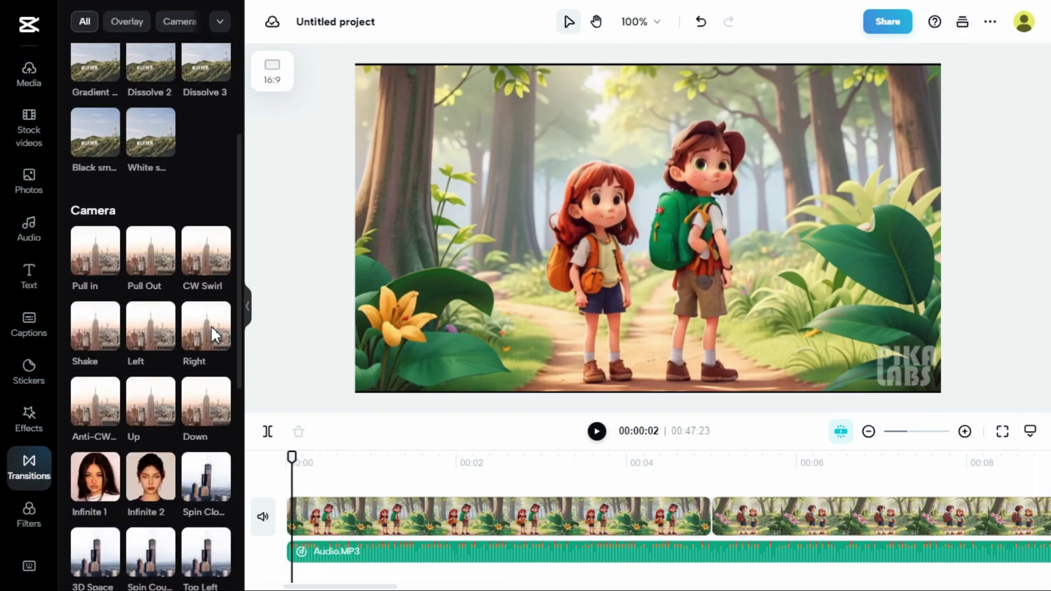
pyautogui.scroll(-10, 215, 342)
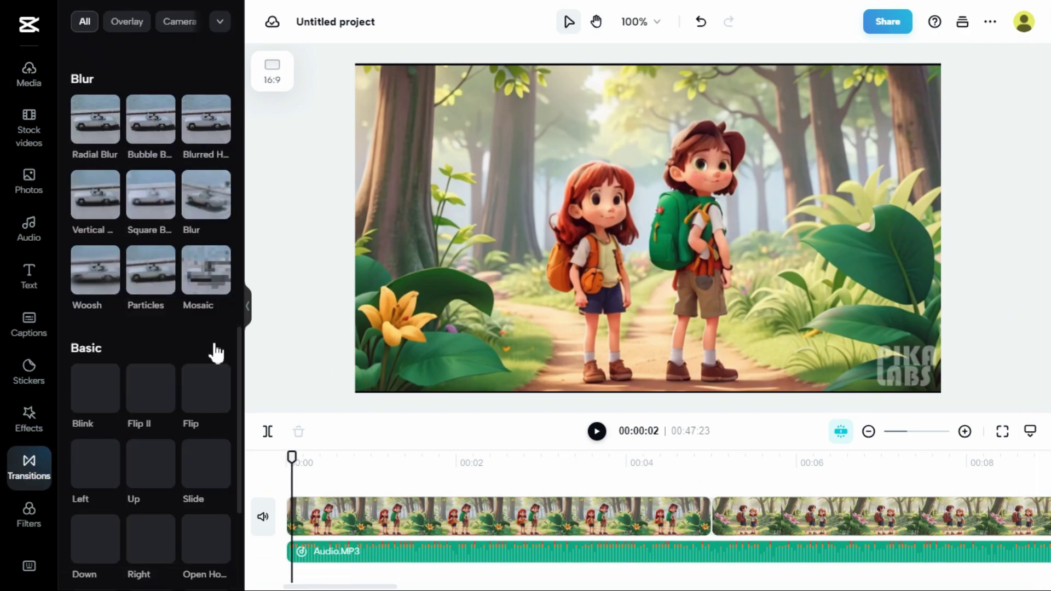
pyautogui.moveTo(202, 206)
pyautogui.mouseDown()
pyautogui.moveTo(203, 191)
pyautogui.moveTo(718, 514)
pyautogui.moveTo(730, 512)
pyautogui.moveTo(711, 514)
pyautogui.mouseUp()
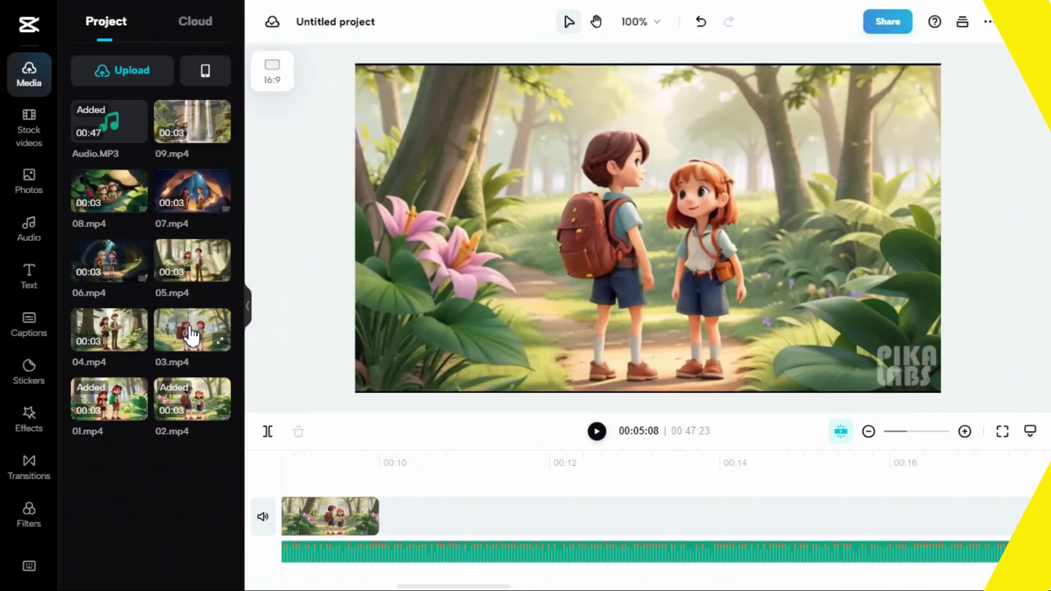
# Step: Place 03.mp4 directly after 02.mp4 on the timeline and play the assembled video from the start
pyautogui.moveTo(192, 330); pyautogui.dragTo(436, 506)
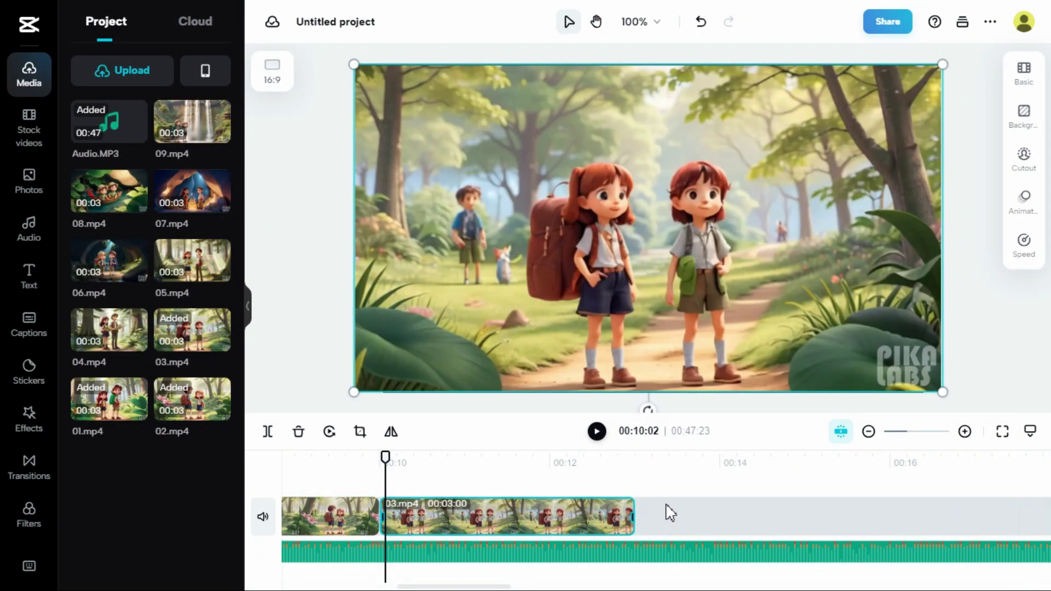
pyautogui.moveTo(245, 327); pyautogui.dragTo(682, 501)
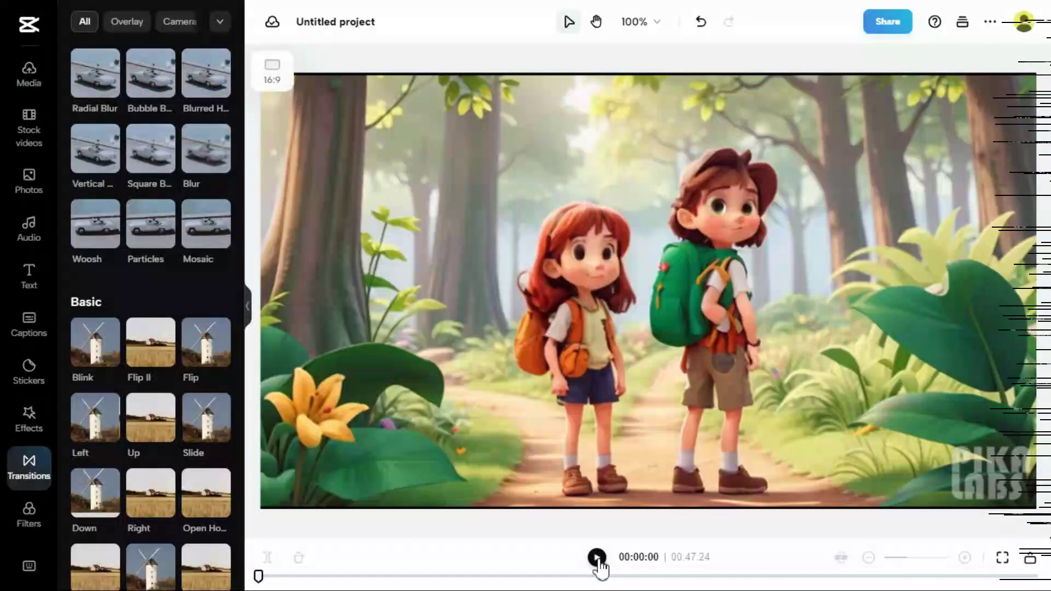
pyautogui.click(597, 558)
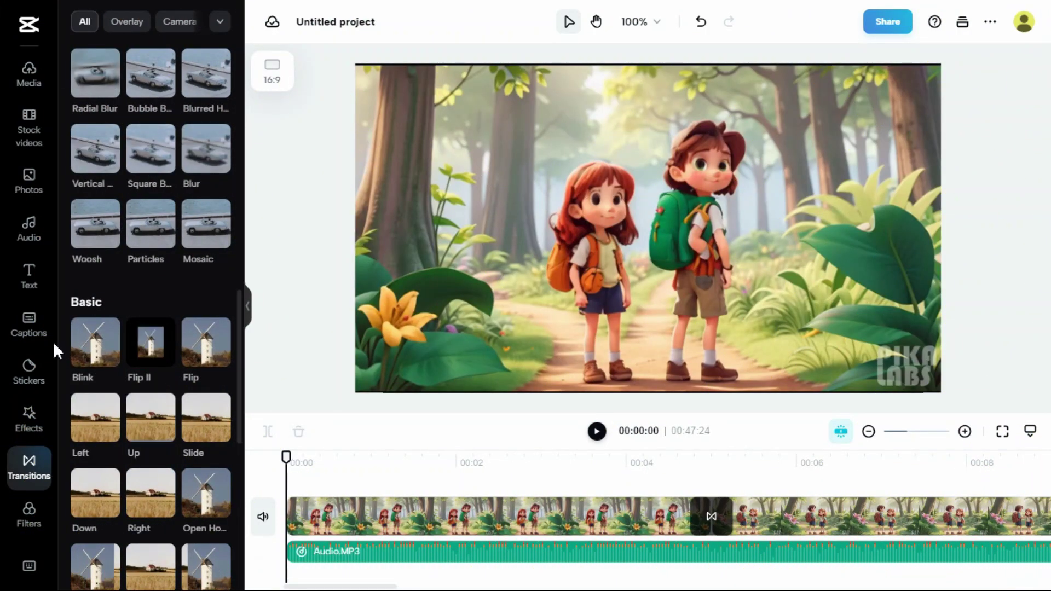
# Step: Generate automatic captions in English (US) and play the opening seconds to check them against the video
pyautogui.click(27, 323)
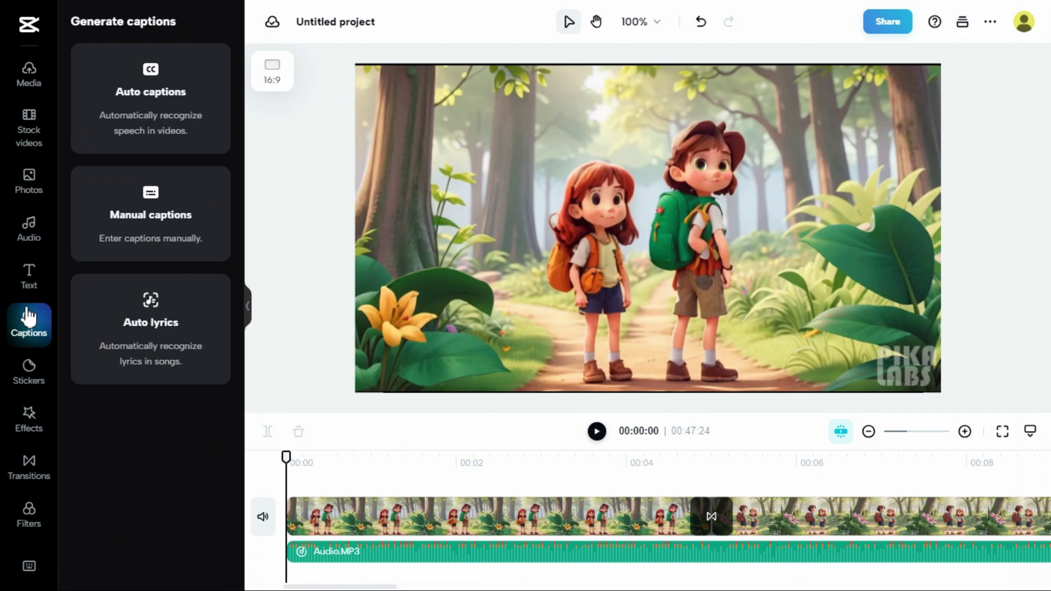
pyautogui.click(157, 106)
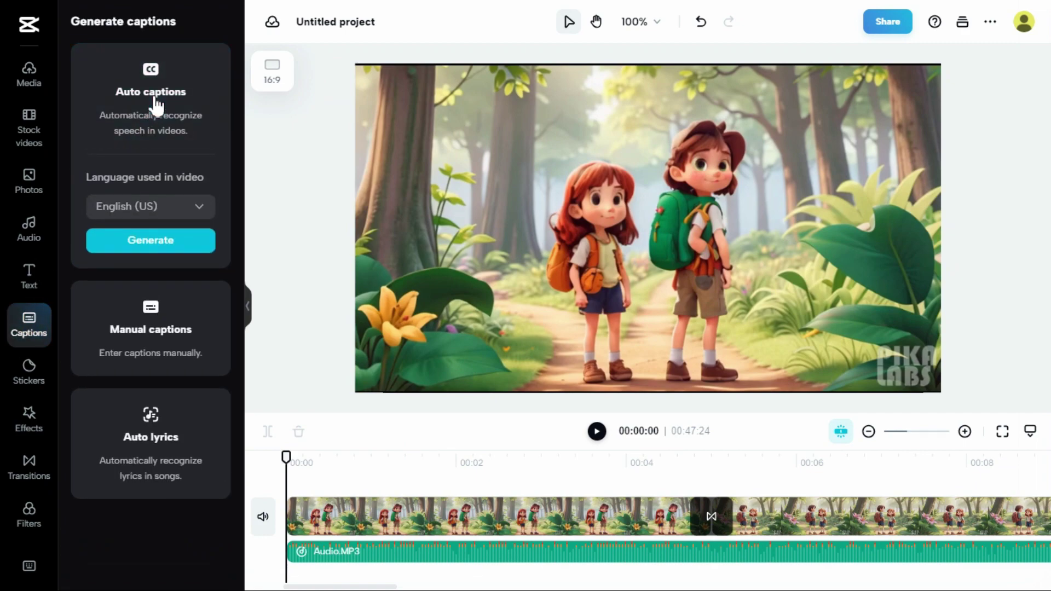
pyautogui.click(152, 246)
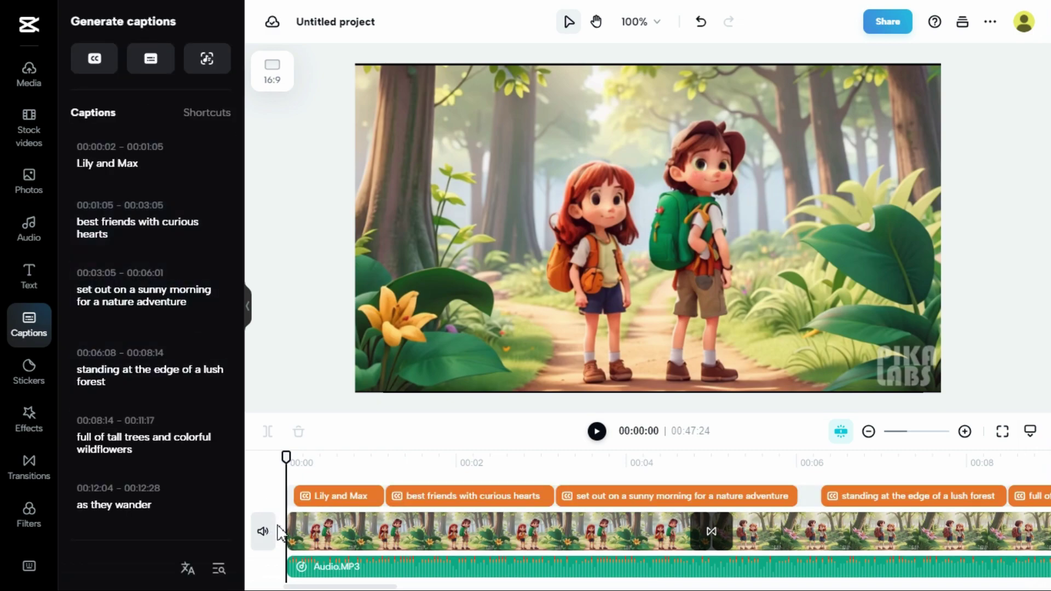
pyautogui.click(596, 432)
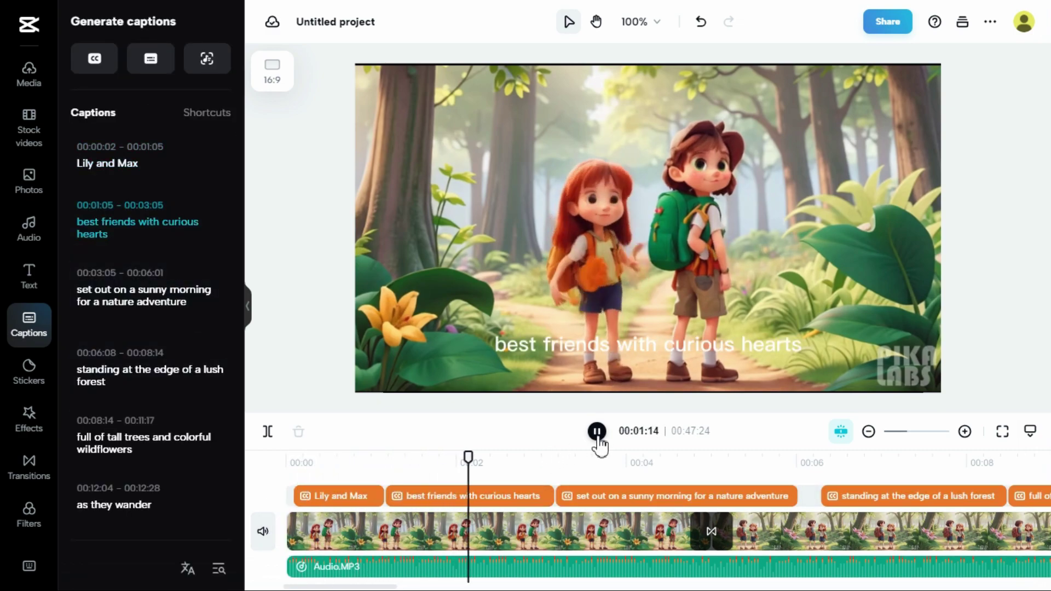
pyautogui.click(597, 432)
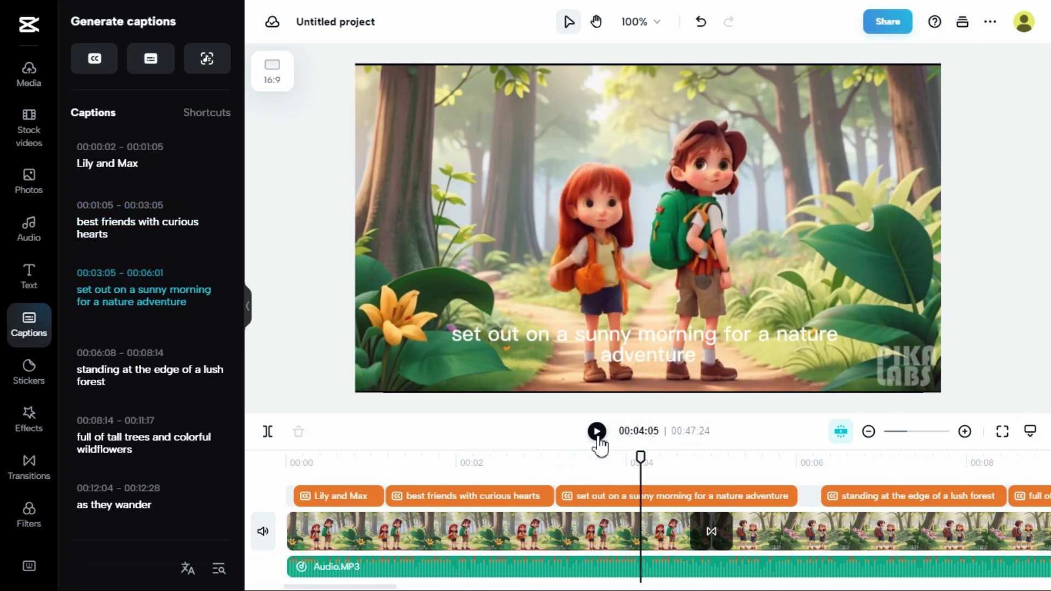
# Step: Apply a preset style with white text and a black outline to the generated captions
pyautogui.click(477, 503)
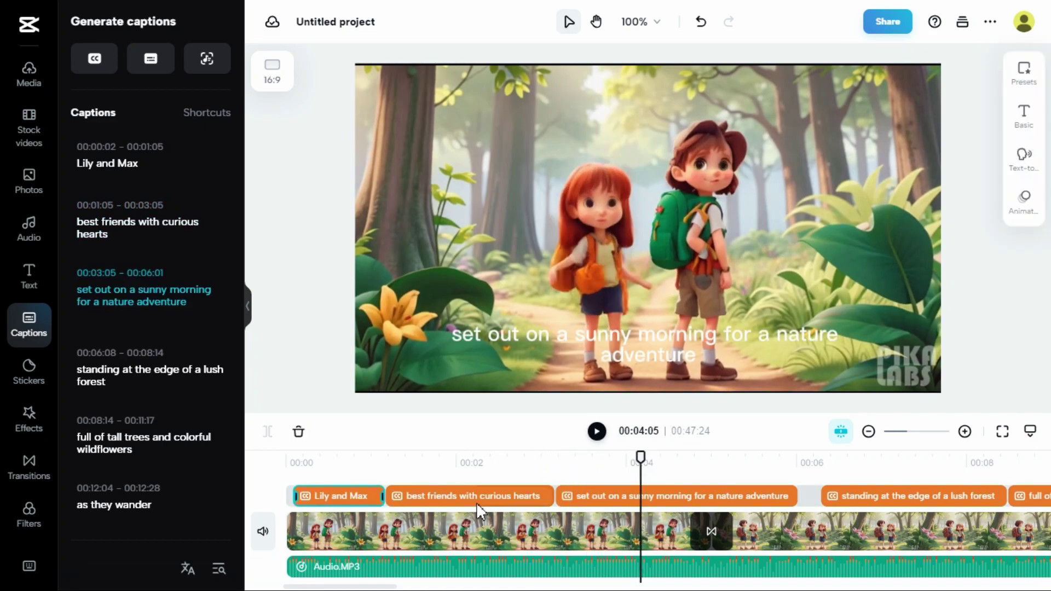
pyautogui.click(1024, 76)
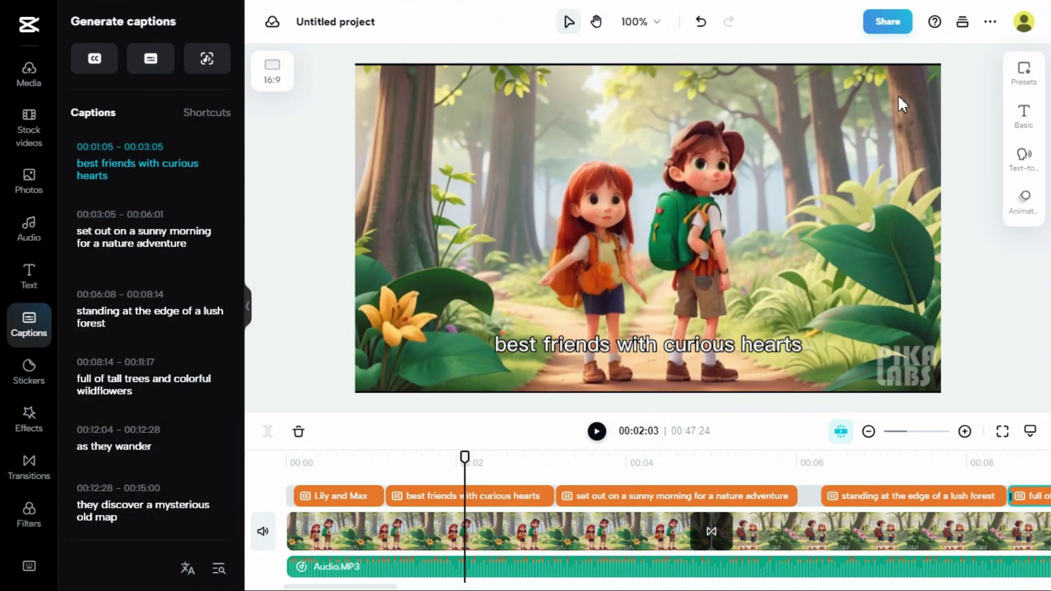
# Step: Export the video at 1080p with recommended quality and 30fps, and download the finished file
pyautogui.click(887, 24)
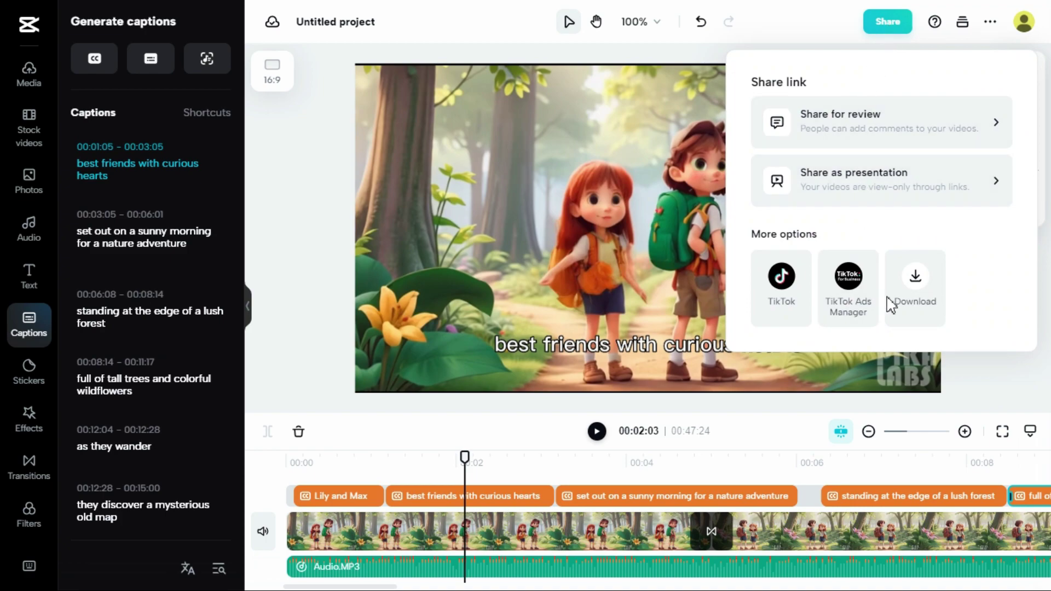
pyautogui.click(914, 285)
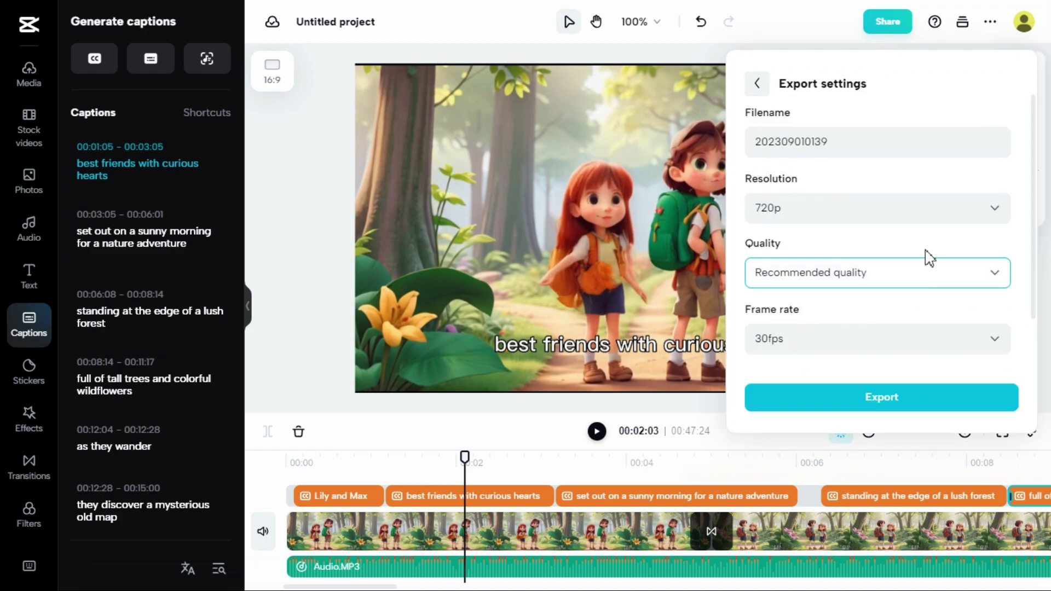
pyautogui.click(992, 211)
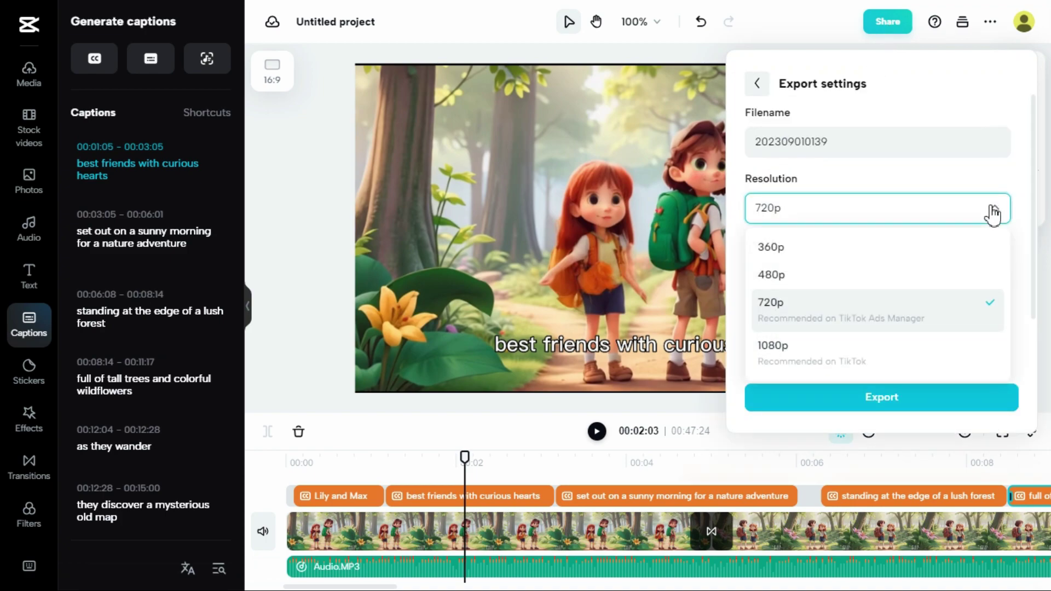
pyautogui.click(799, 356)
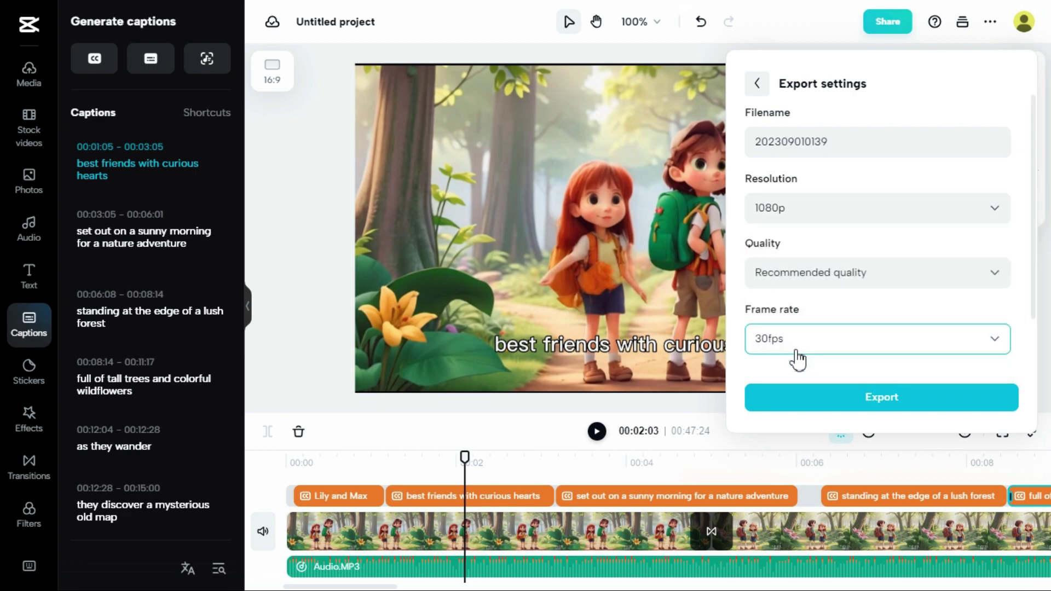
pyautogui.click(892, 405)
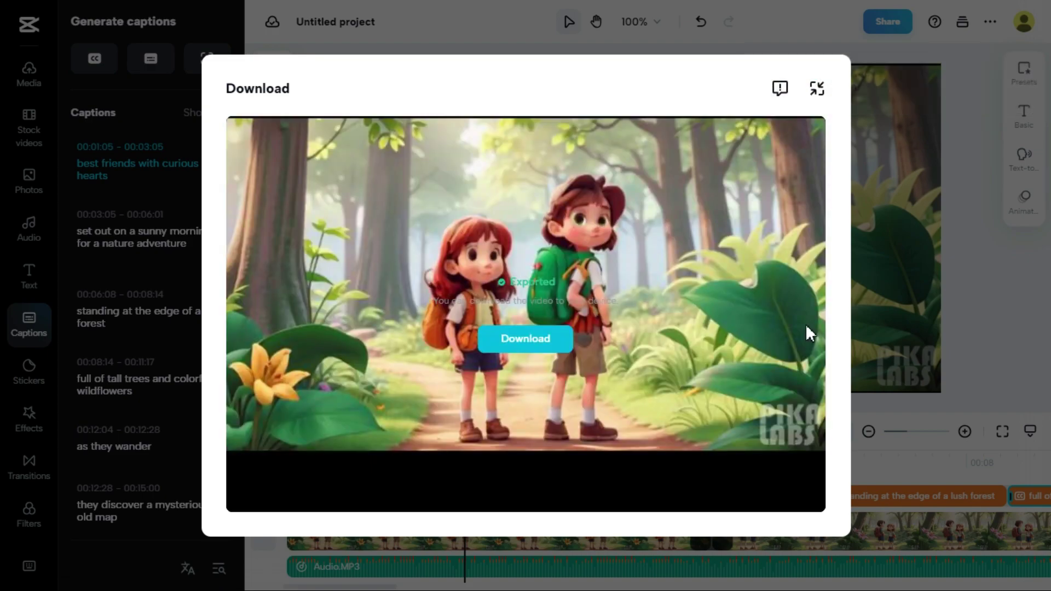
pyautogui.click(515, 342)
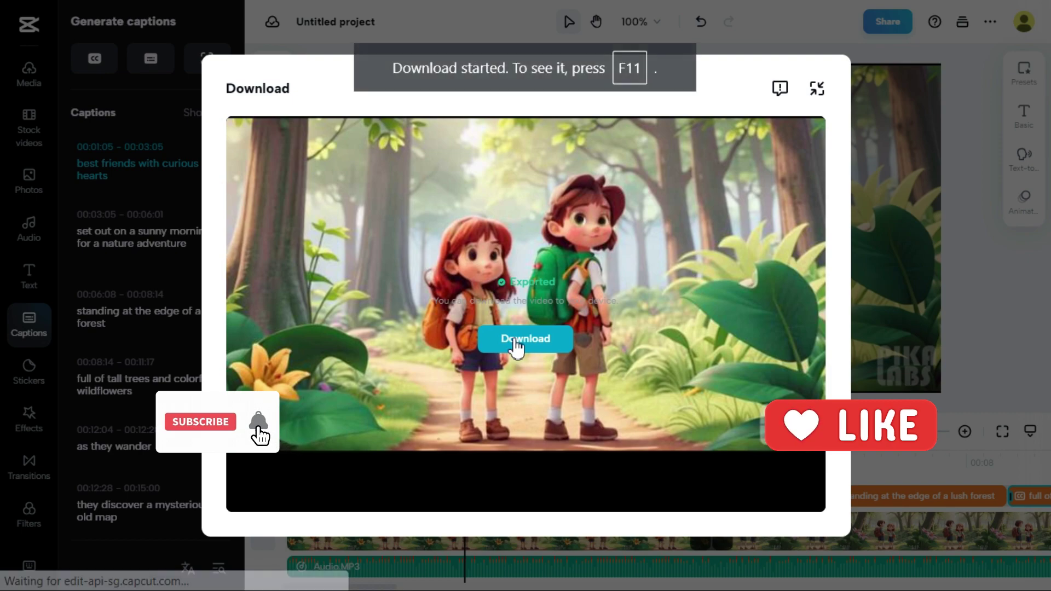